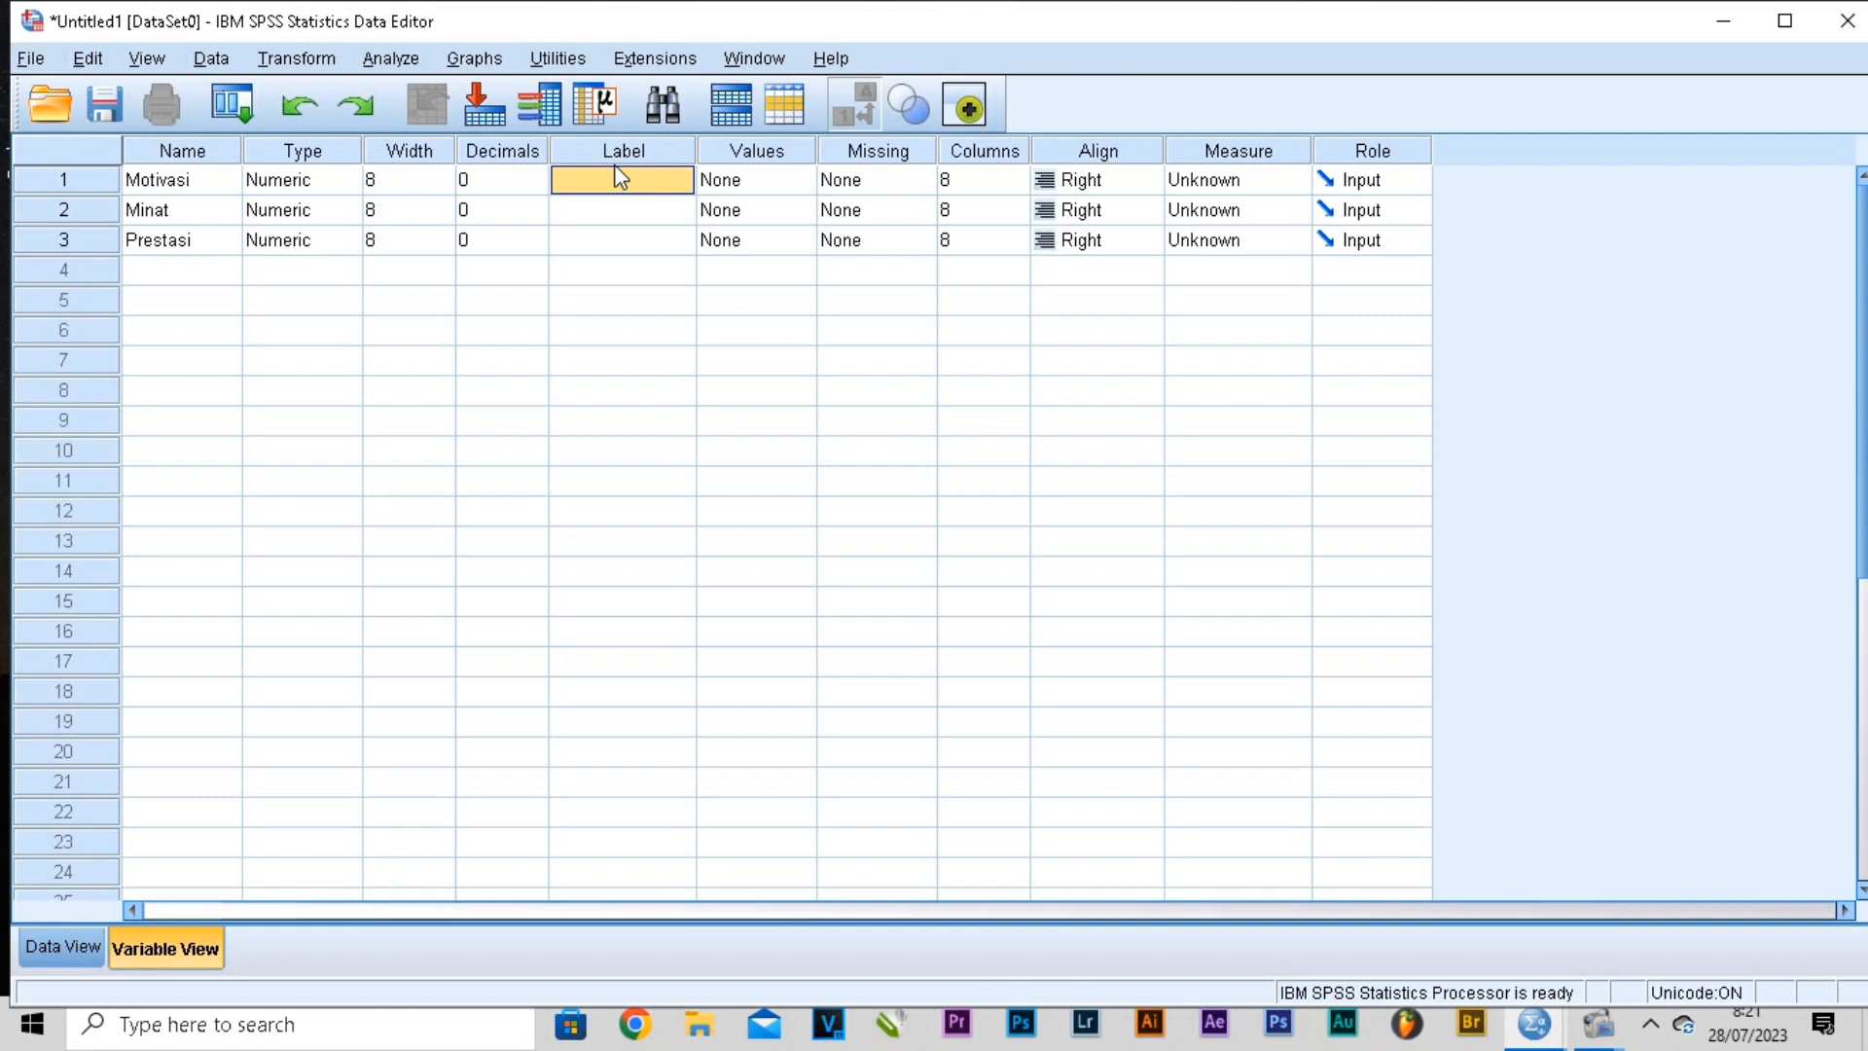
# Label the three variables as Motivasi (X1), Minat (X2) and Prestasi (Y).
pyautogui.click(615, 163)
pyautogui.write('Motivasi (X1')
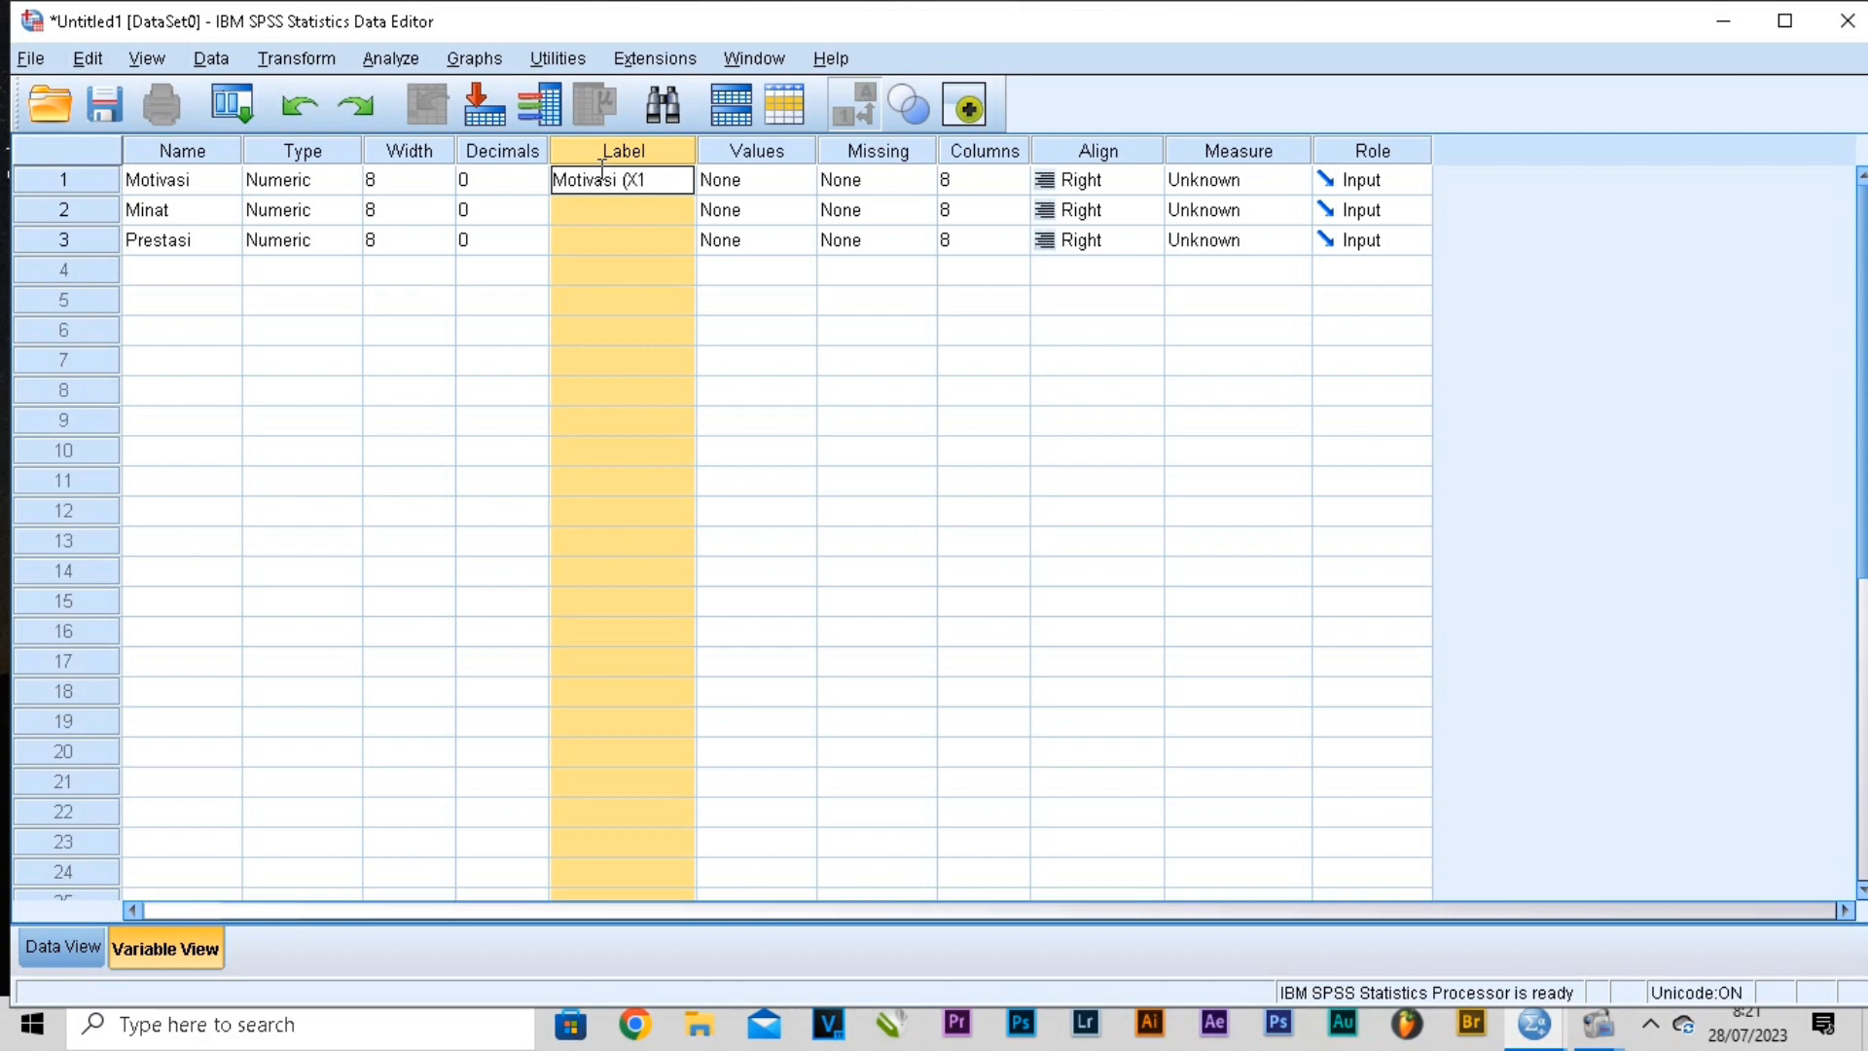
pyautogui.press('Return')
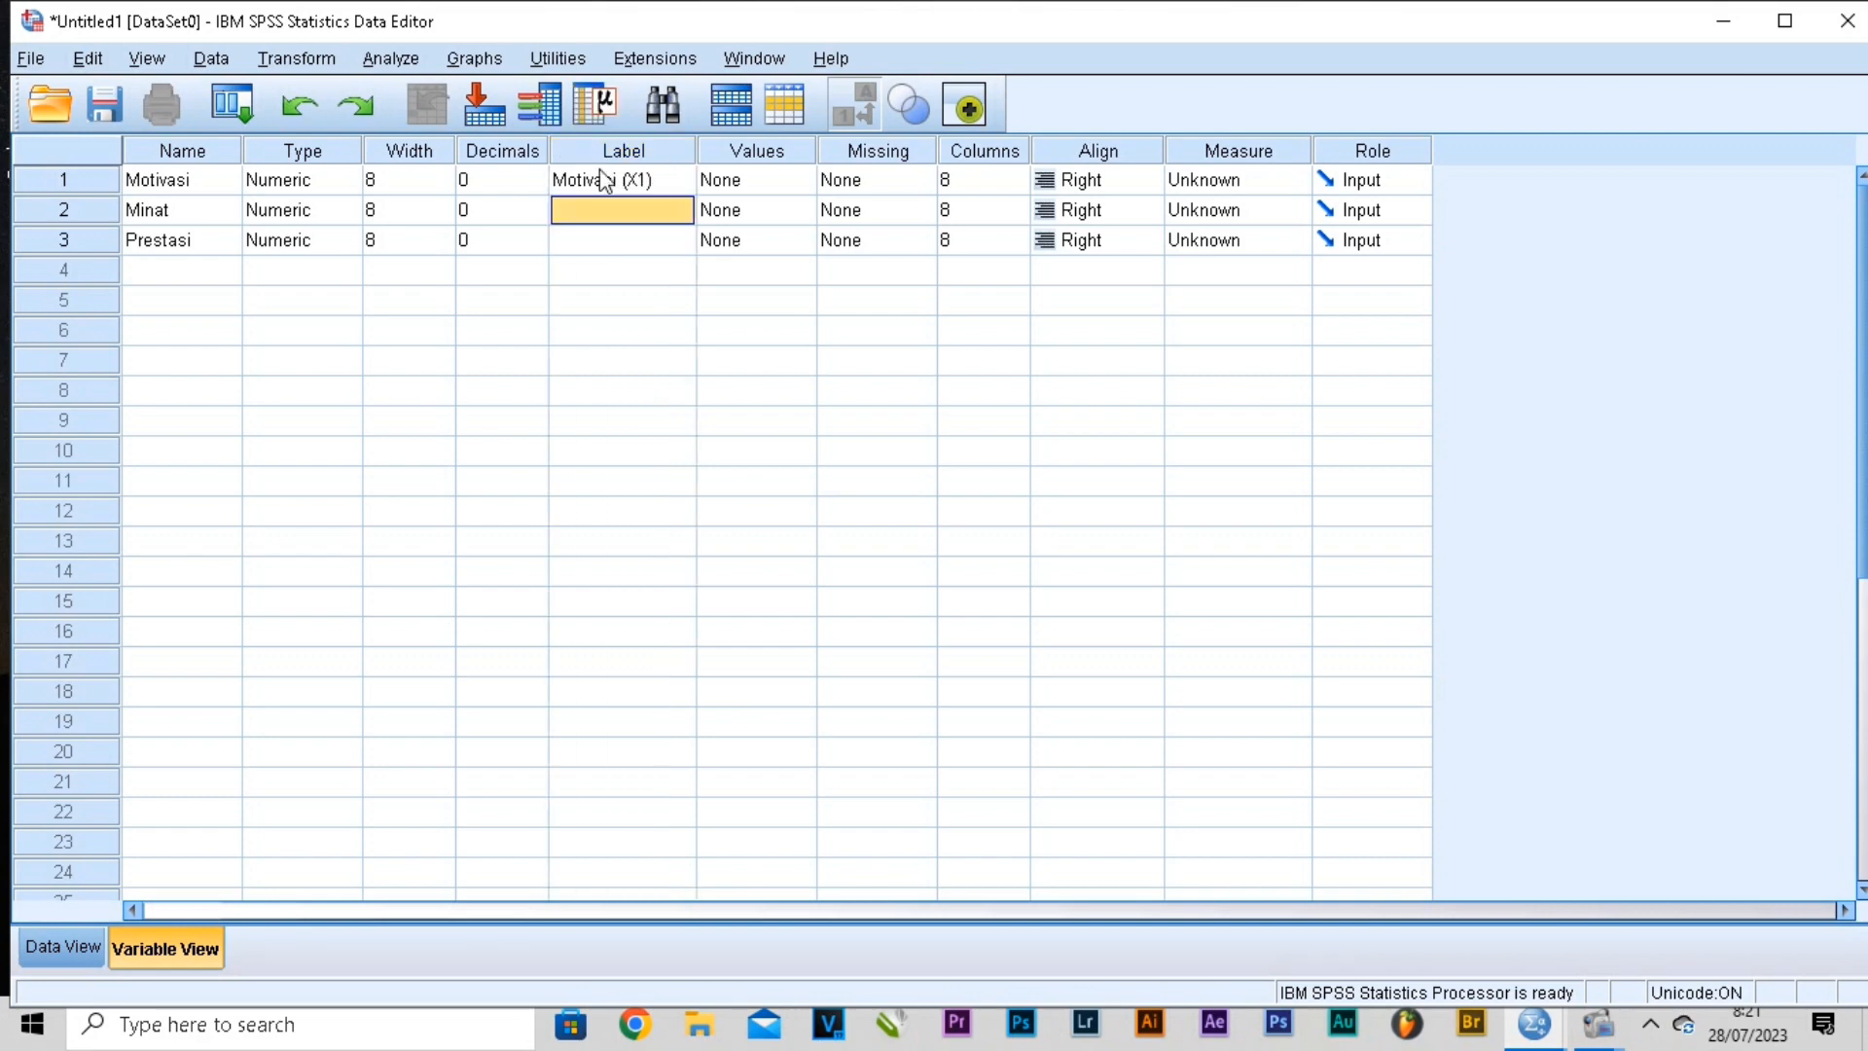
pyautogui.write('Minat (X2')
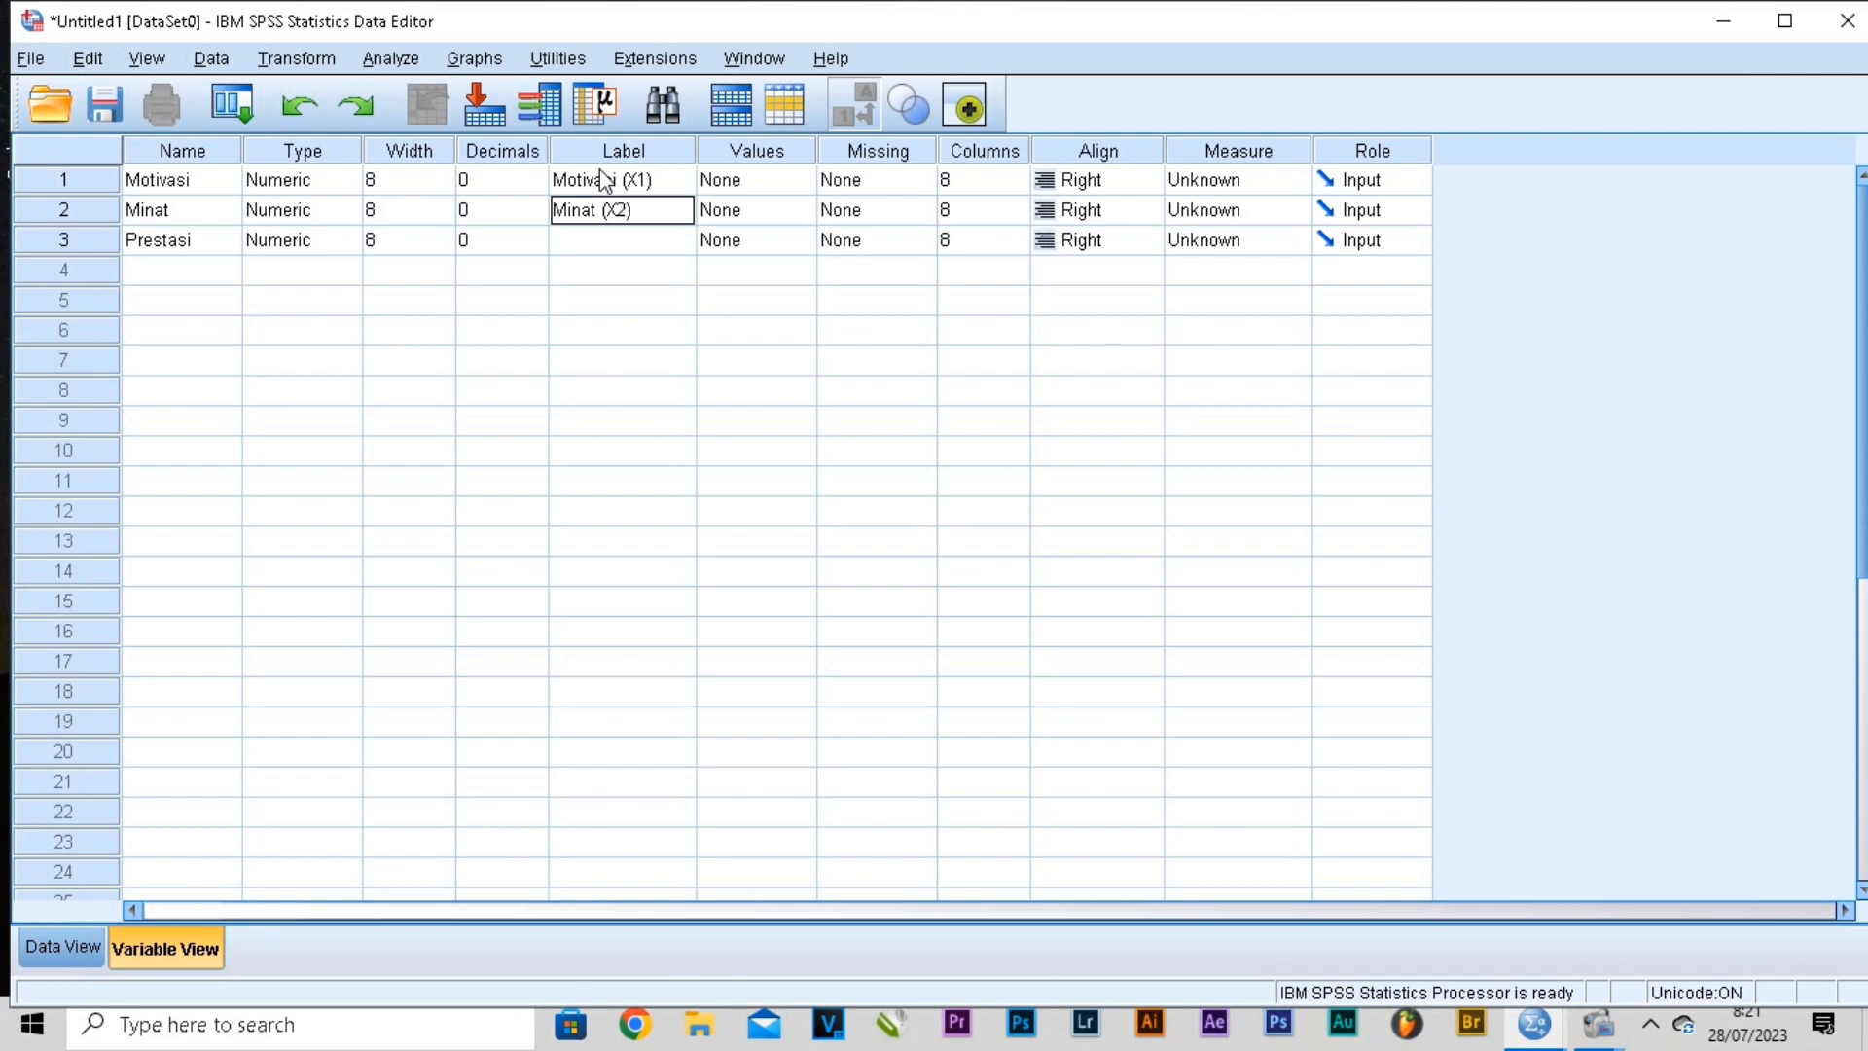
pyautogui.press('Return')
pyautogui.write('M')
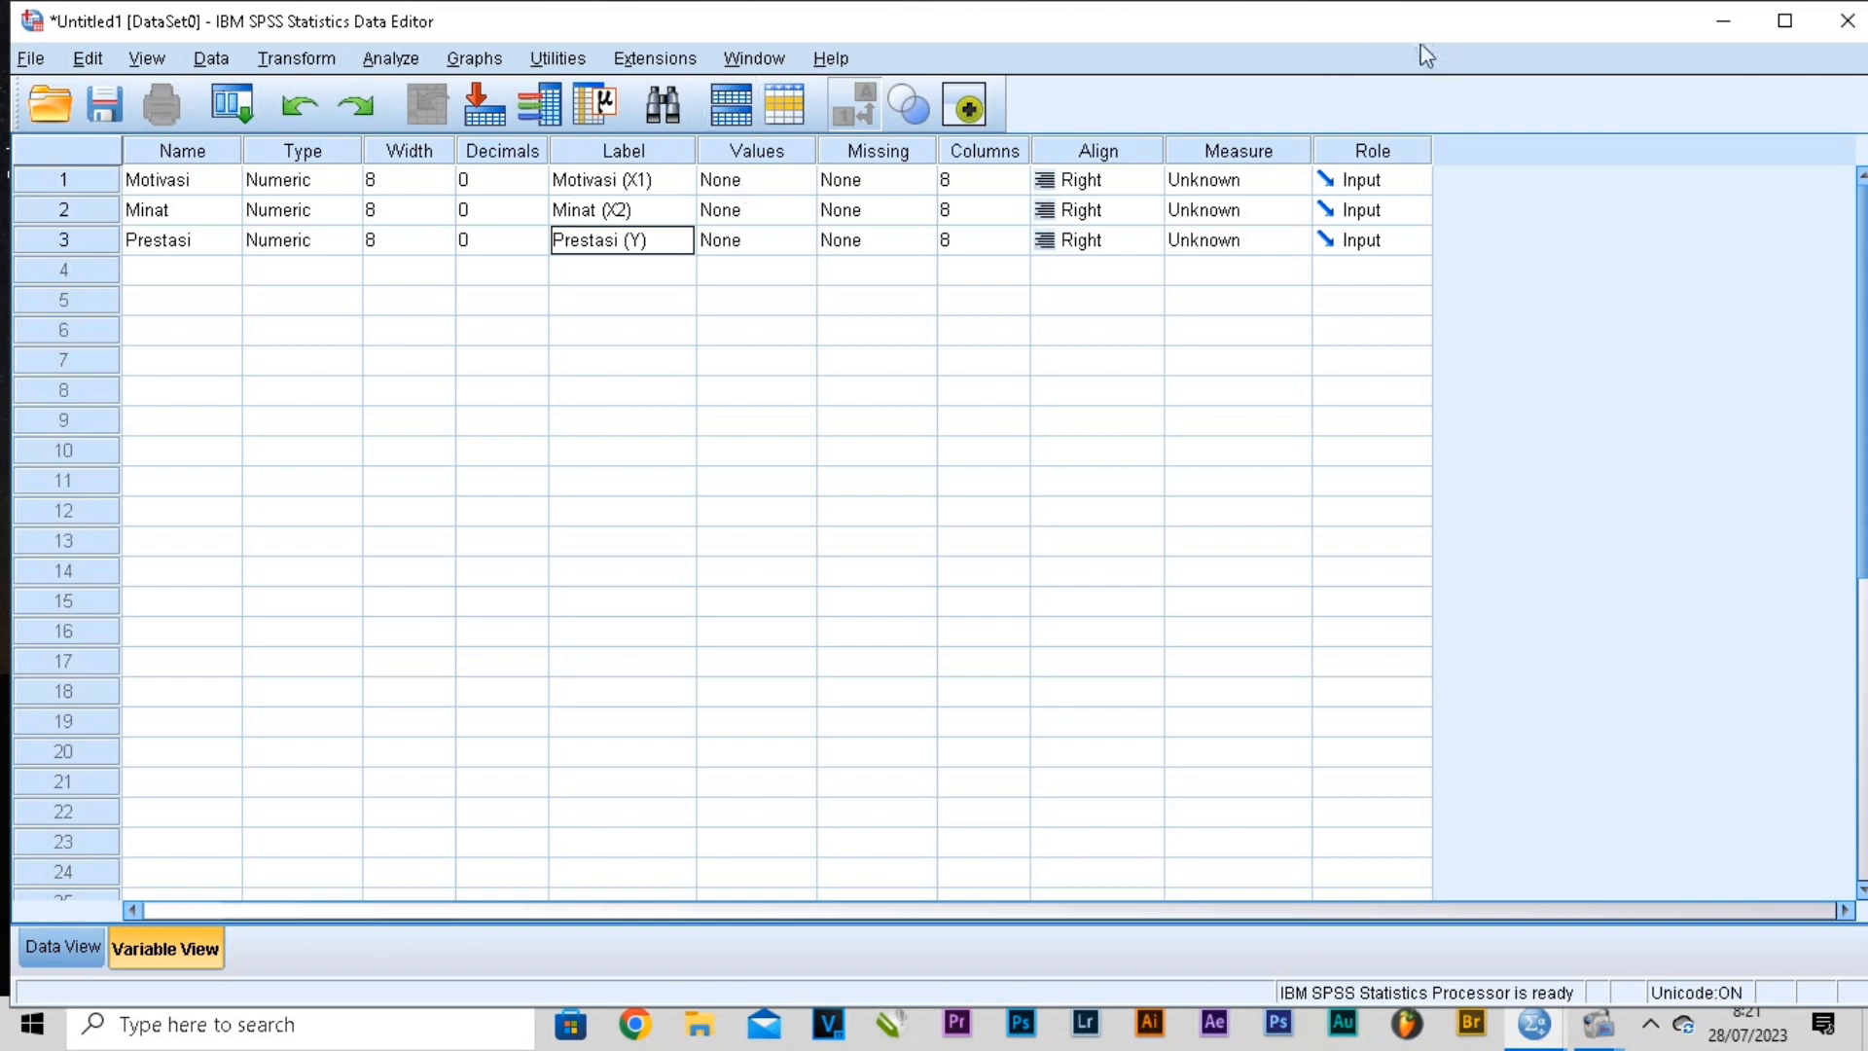
# Set the measurement level of Motivasi, Minat and Prestasi to Scale.
pyautogui.click(1224, 189)
pyautogui.click(1241, 214)
pyautogui.click(1269, 204)
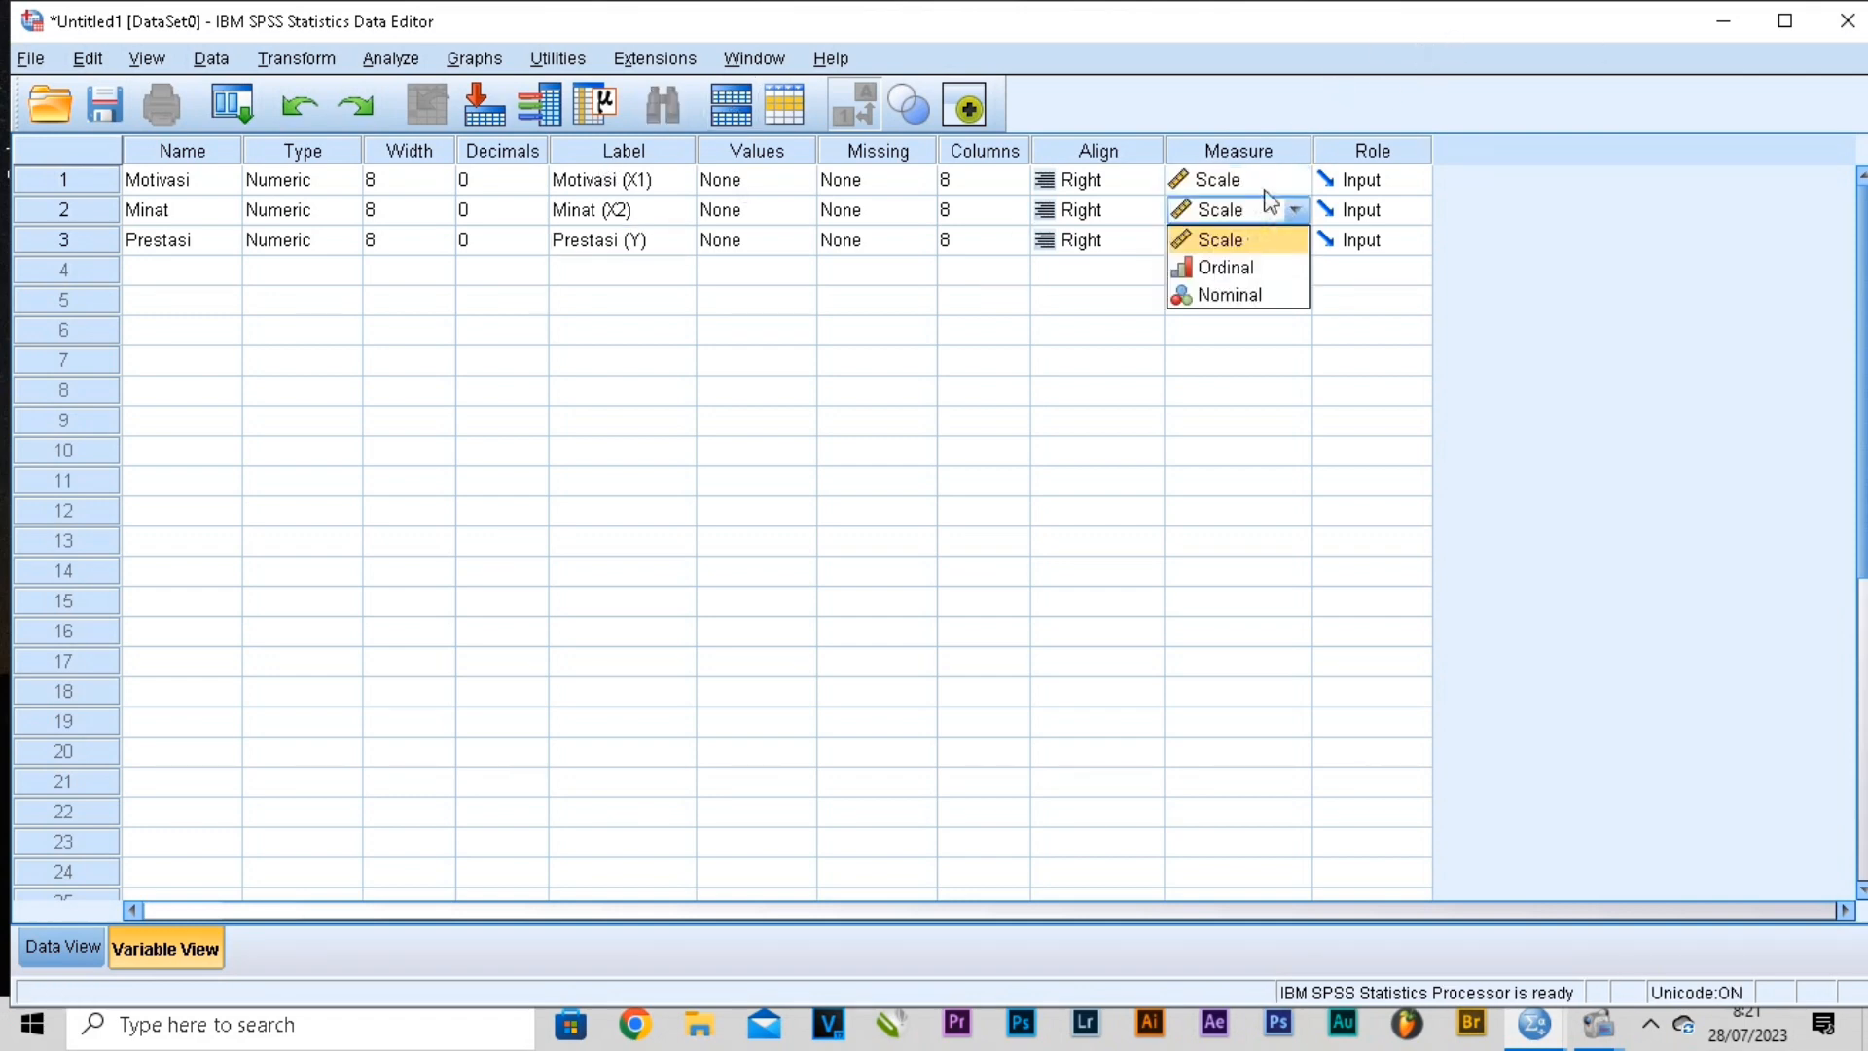
pyautogui.click(1265, 243)
pyautogui.click(1263, 249)
pyautogui.click(1278, 271)
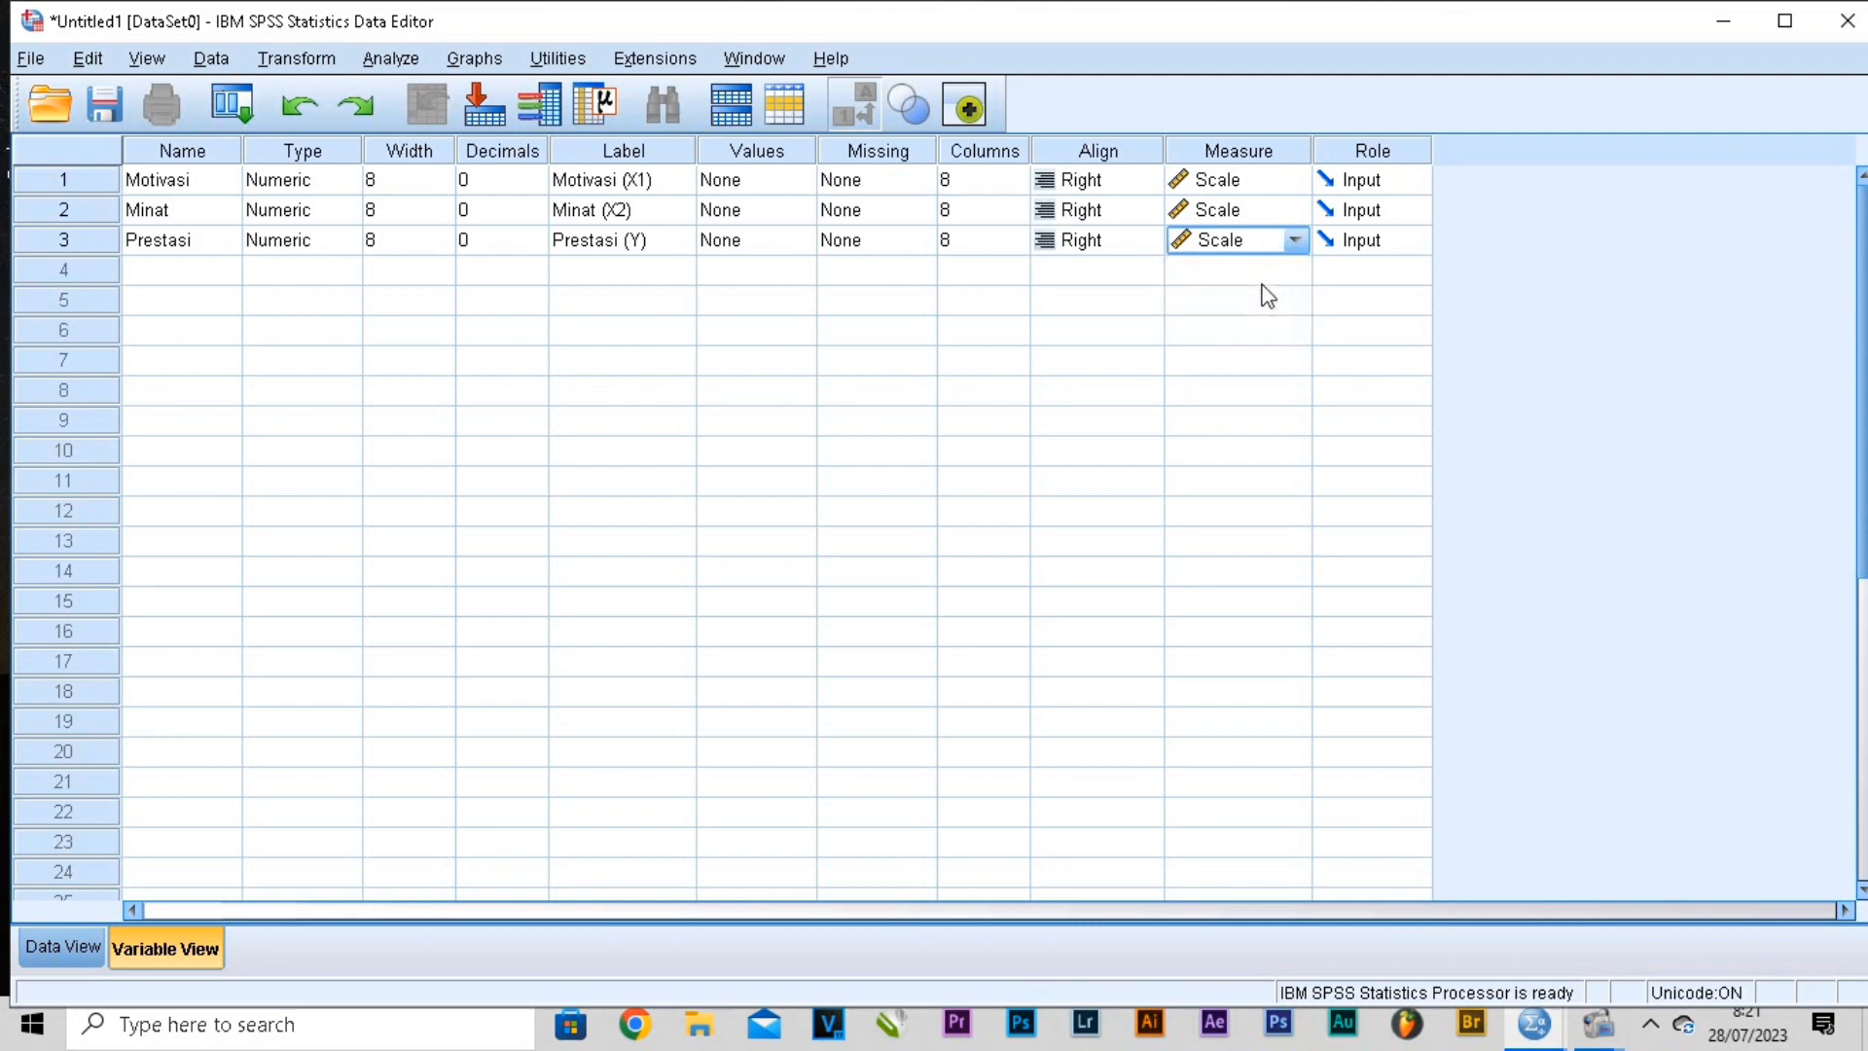
pyautogui.click(1598, 1024)
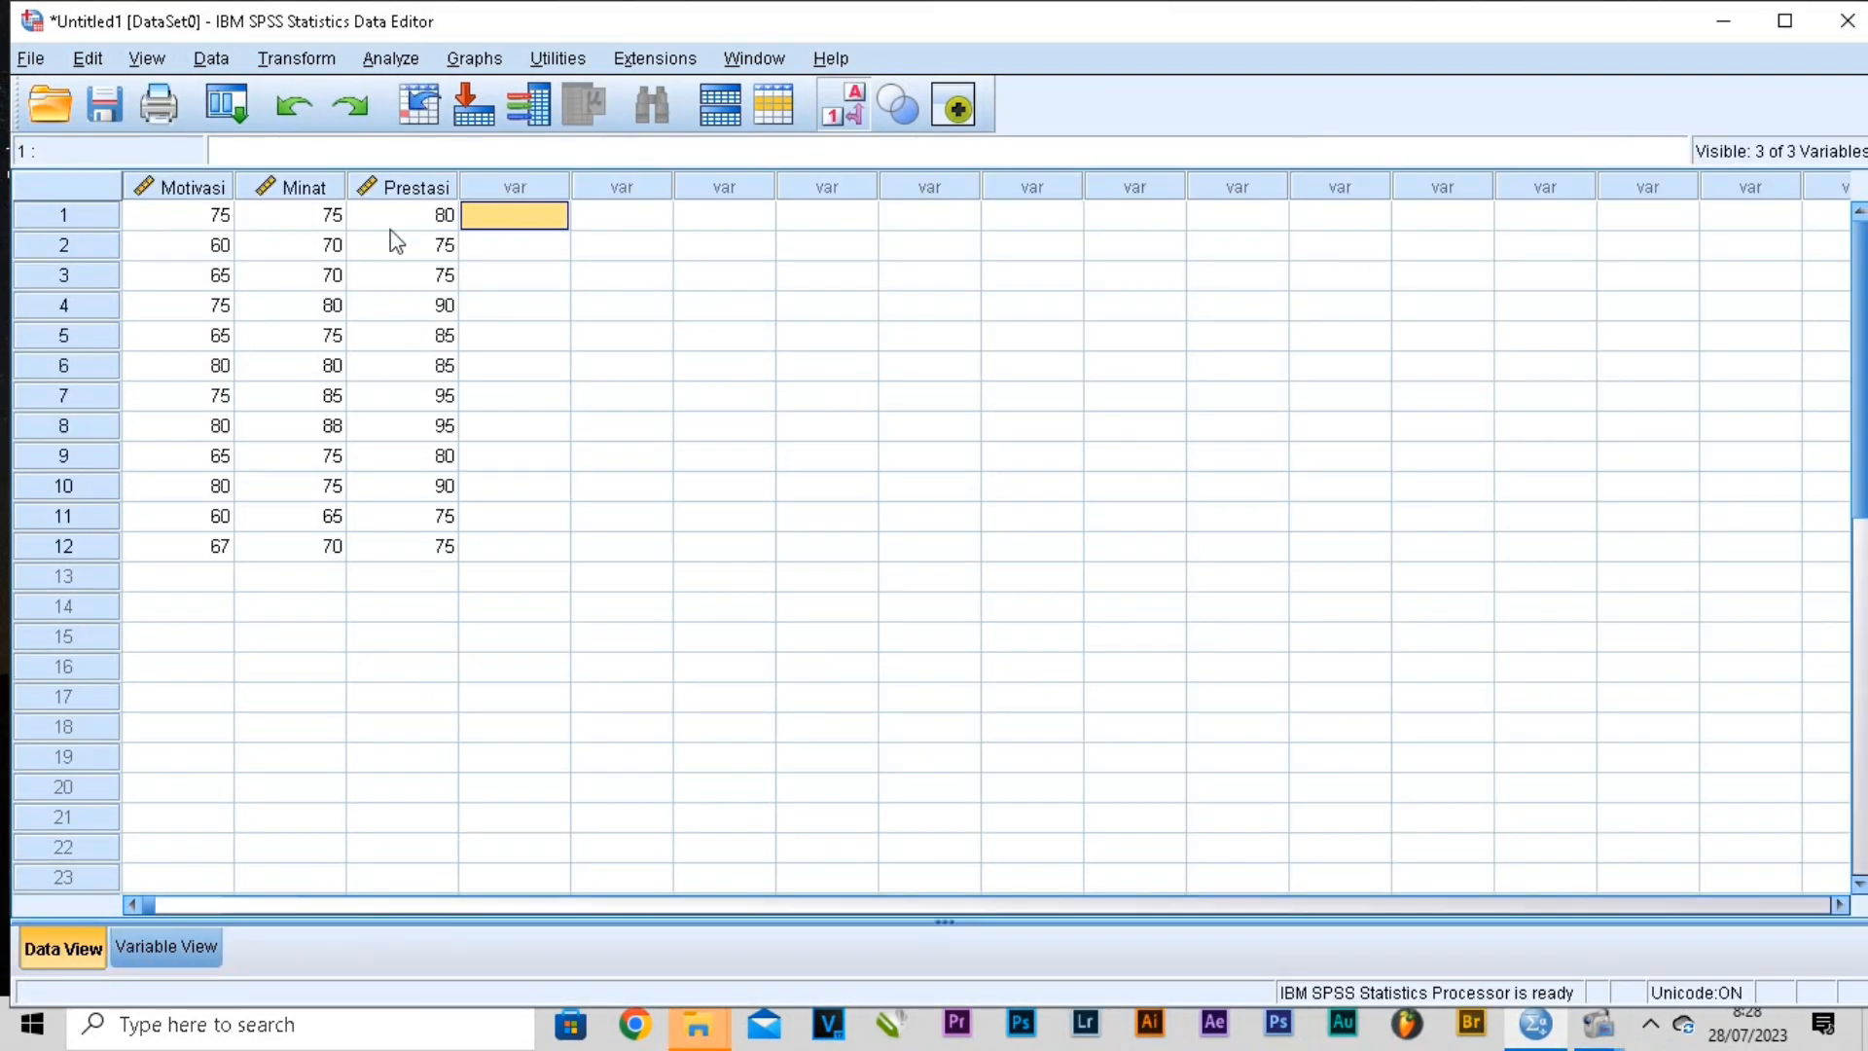
# Set up a linear regression with Prestasi (Y) as the dependent variable and Motivasi (X1) and Minat (X2) as the independents.
pyautogui.click(392, 61)
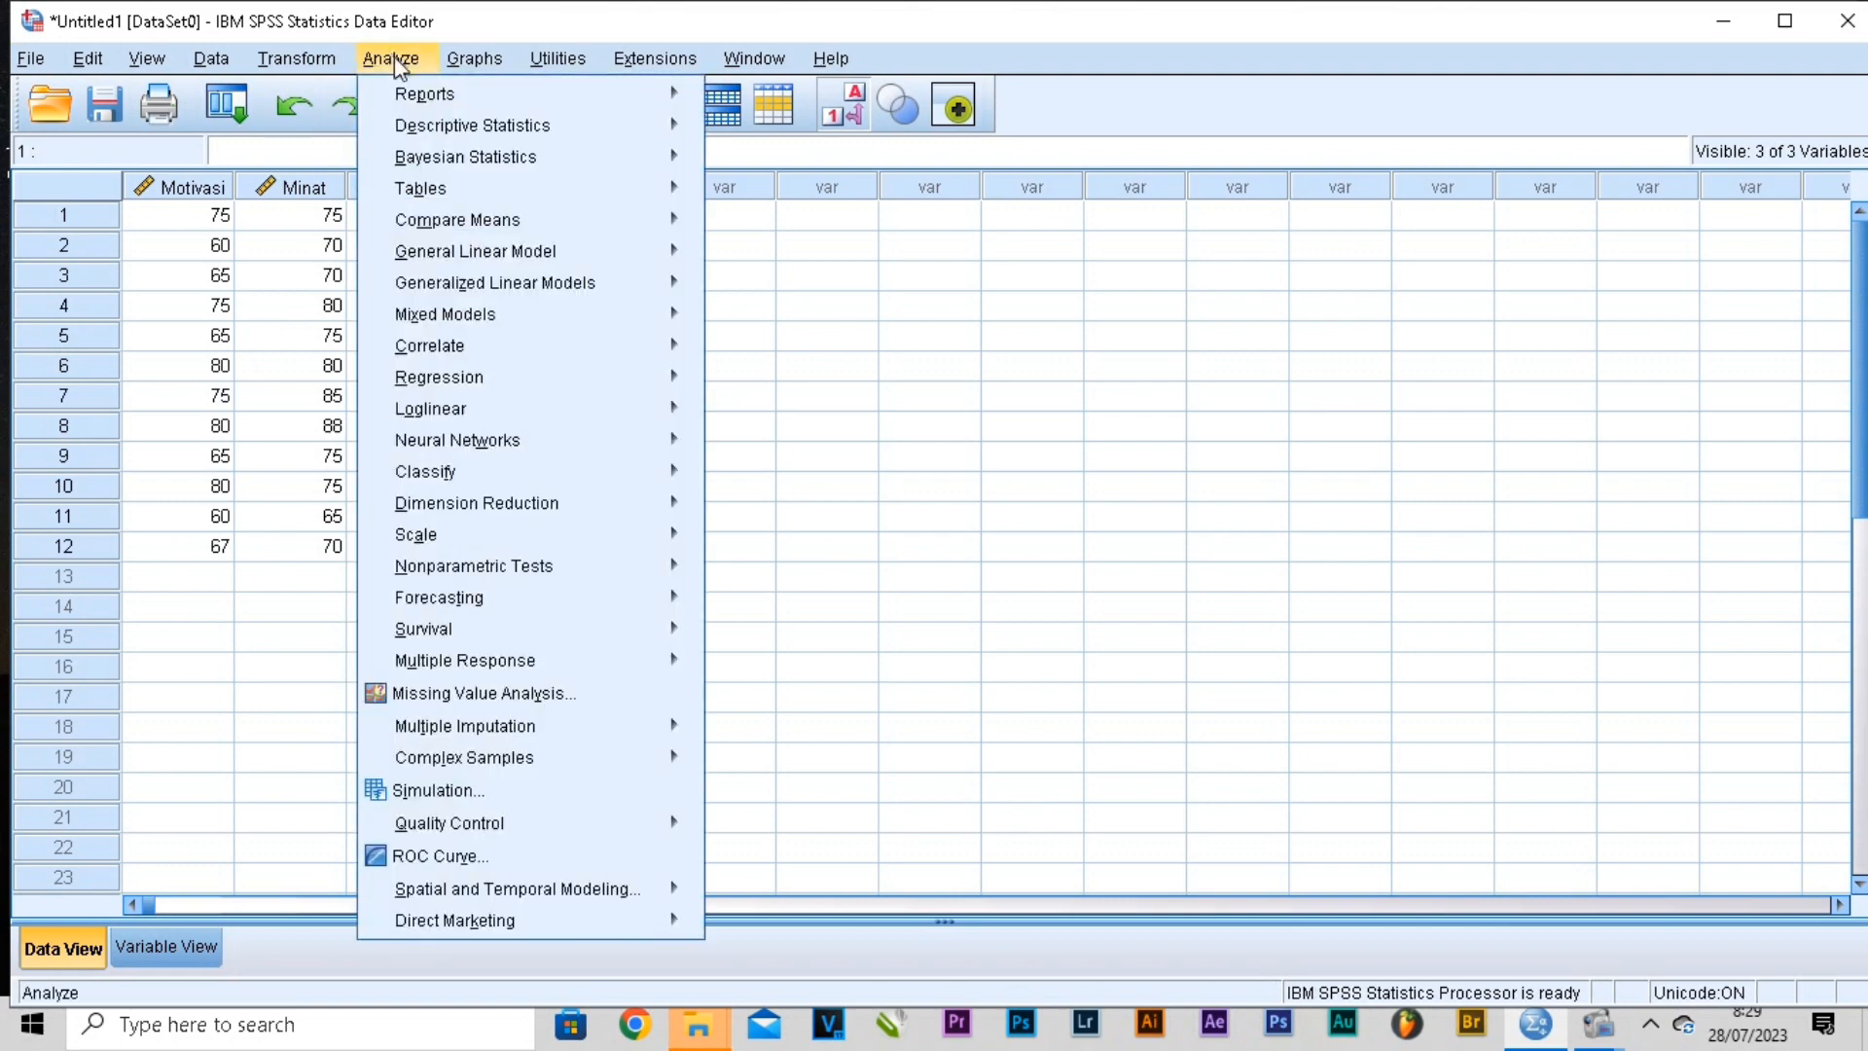
pyautogui.moveTo(425, 97)
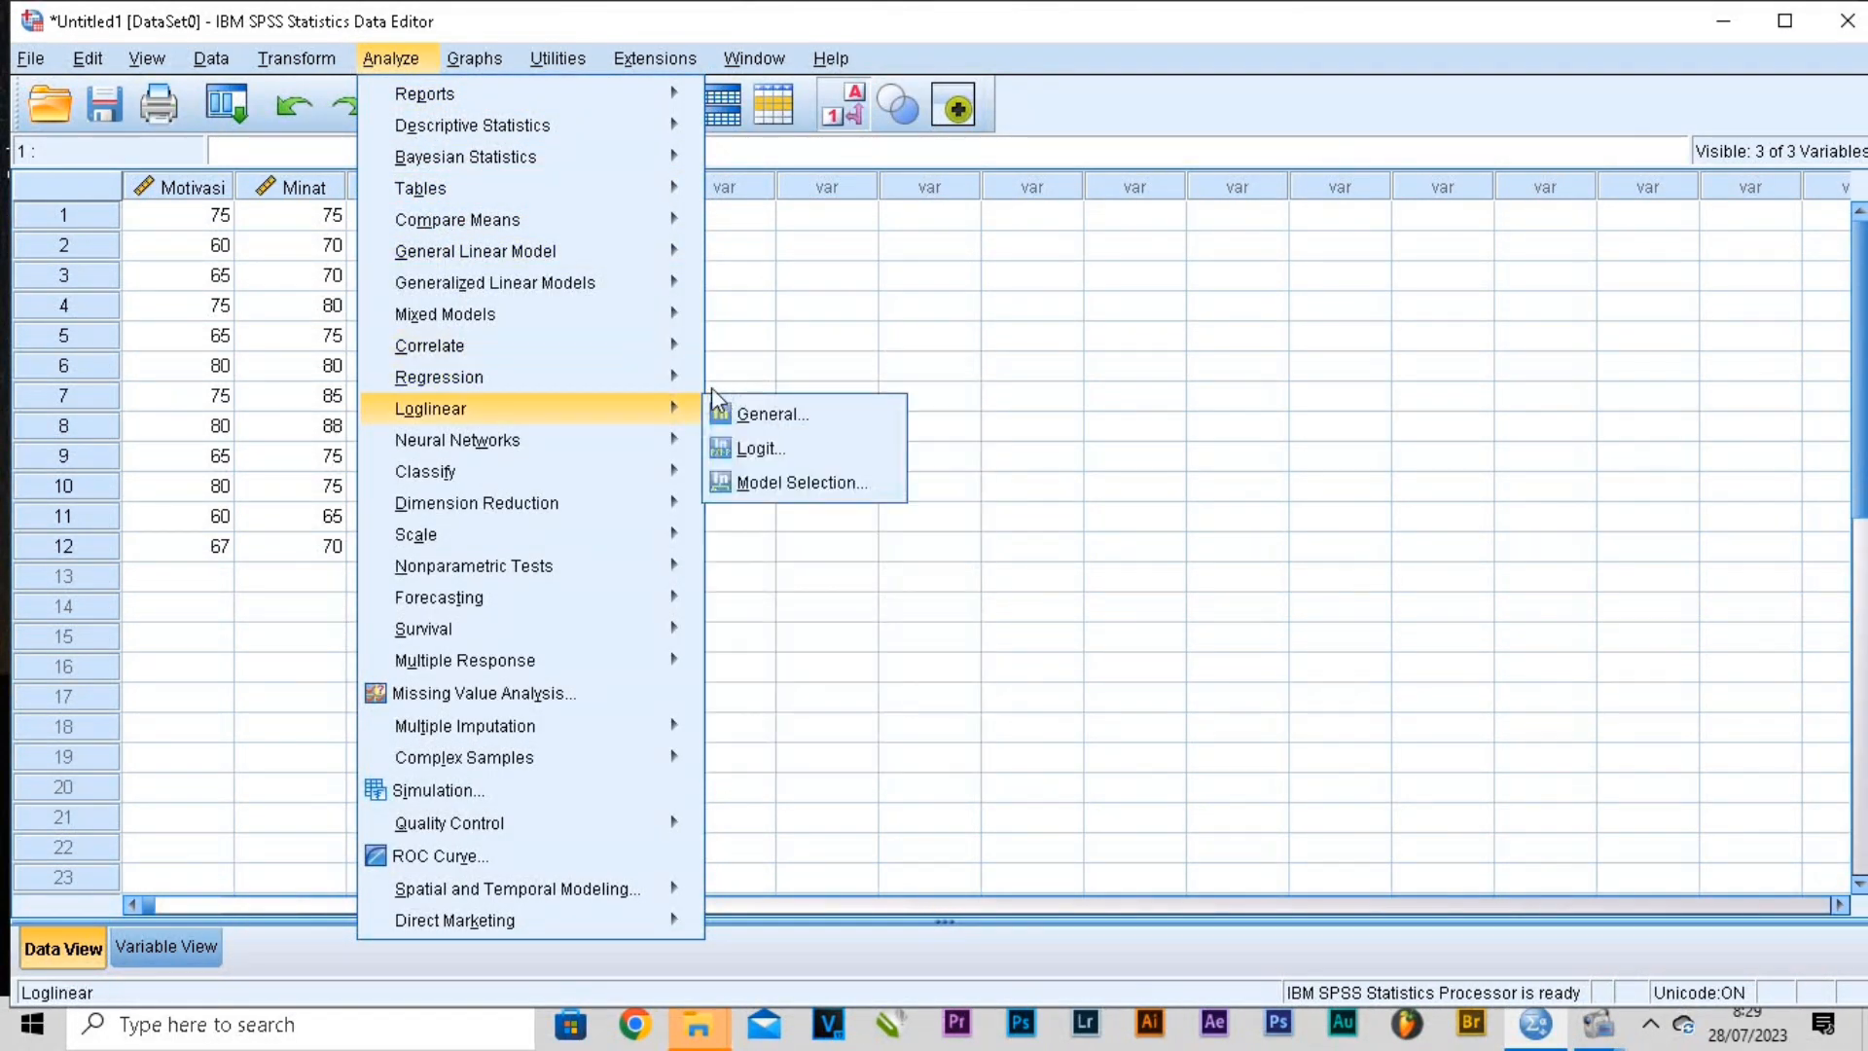
pyautogui.moveTo(681, 410)
pyautogui.moveTo(672, 377)
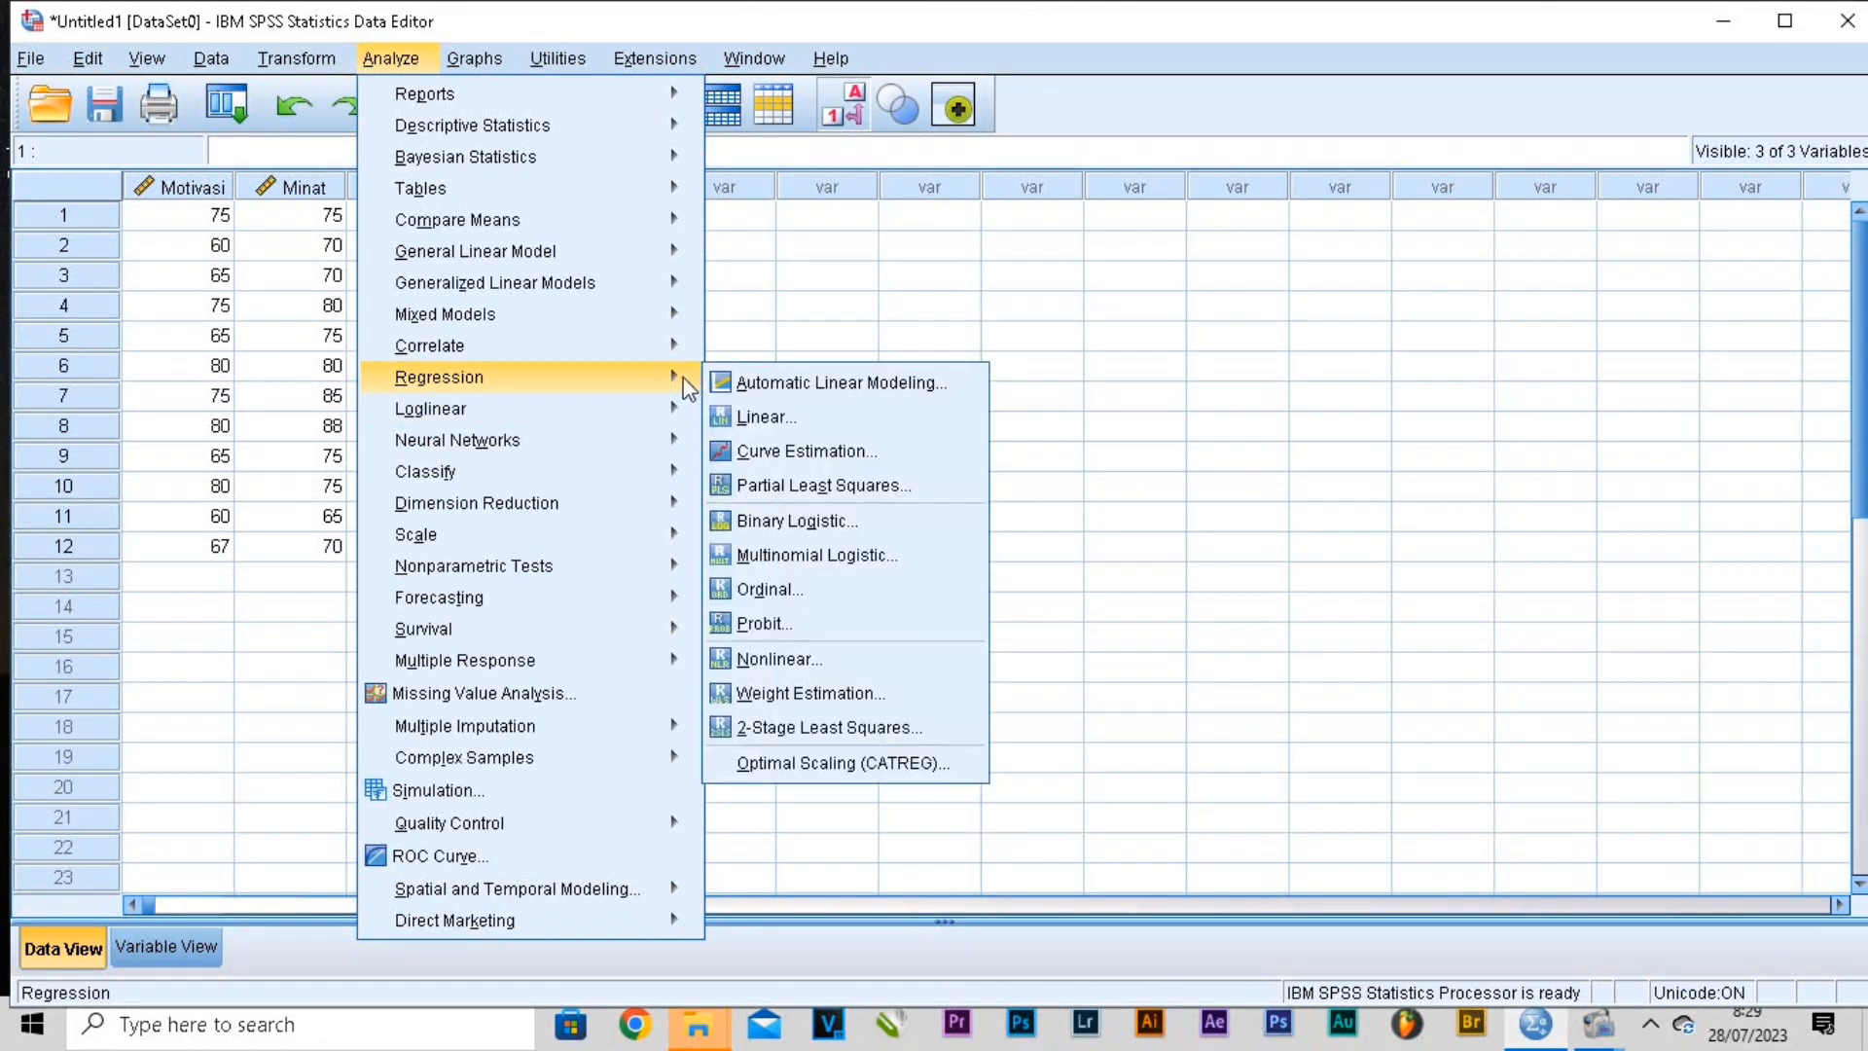
pyautogui.click(740, 410)
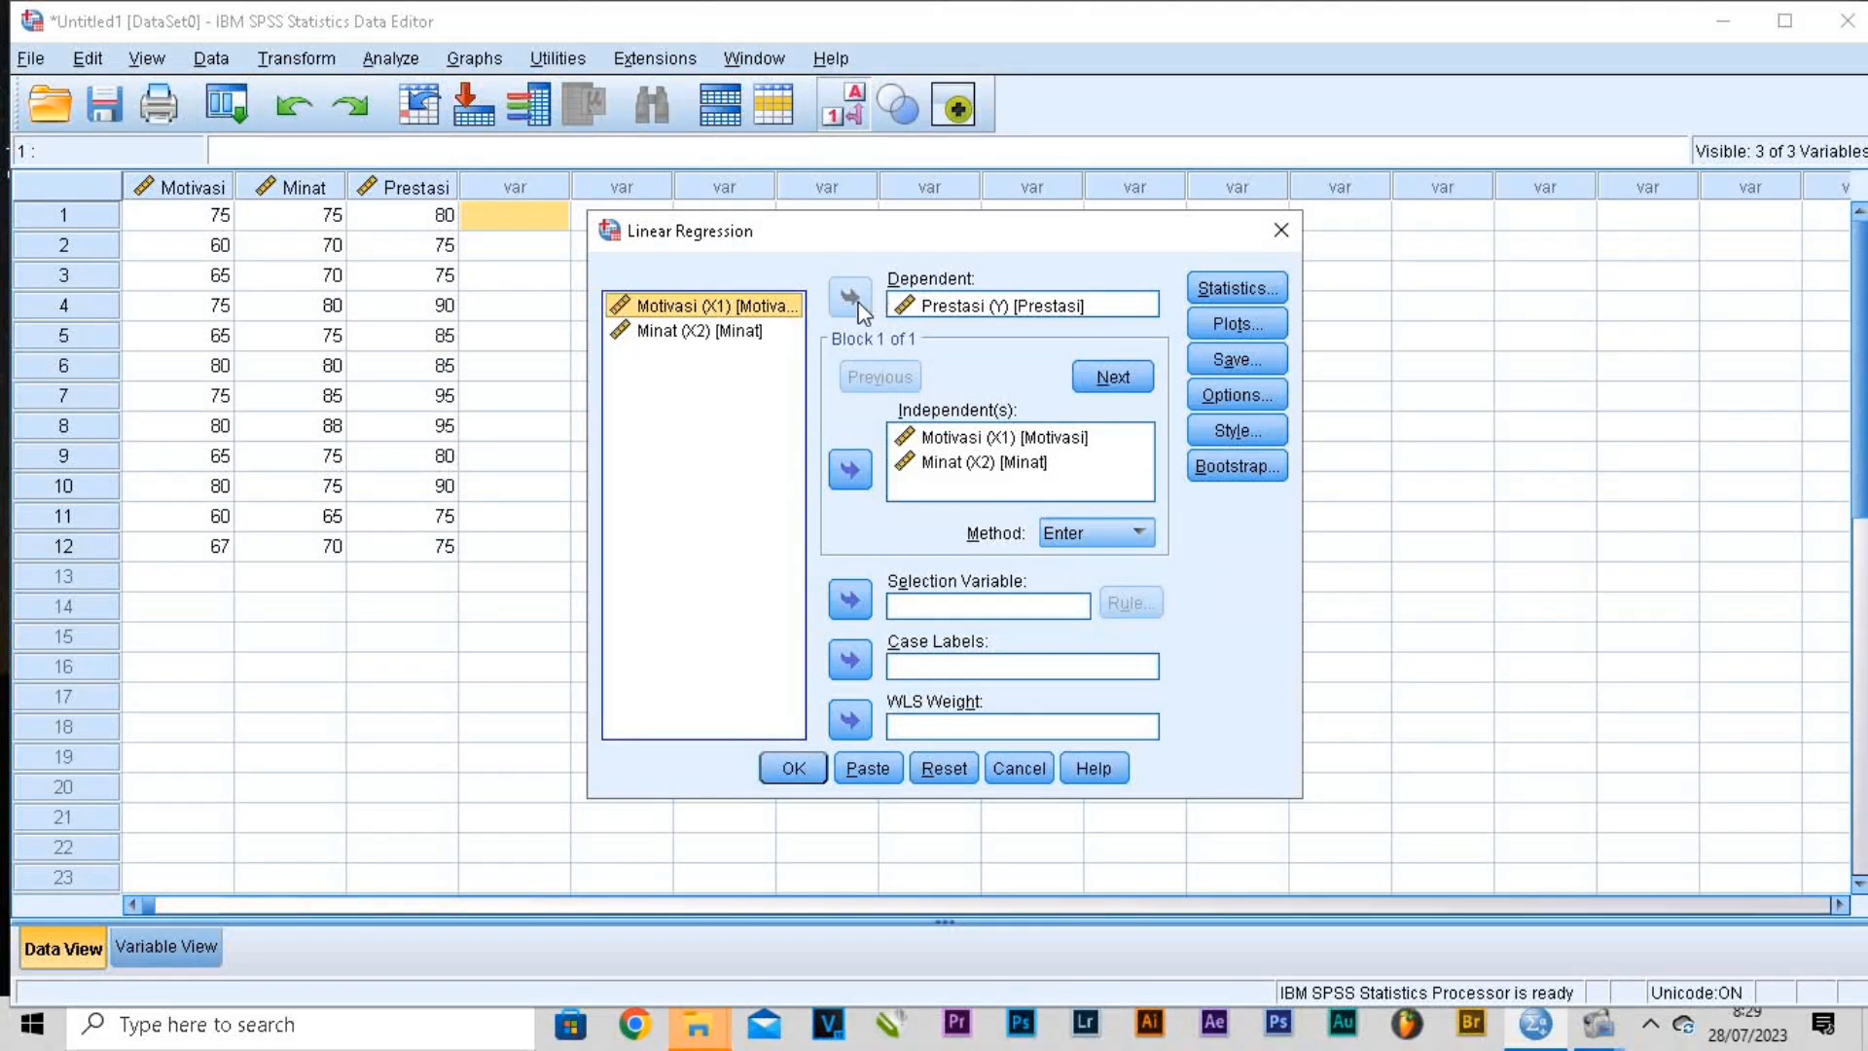
pyautogui.click(961, 307)
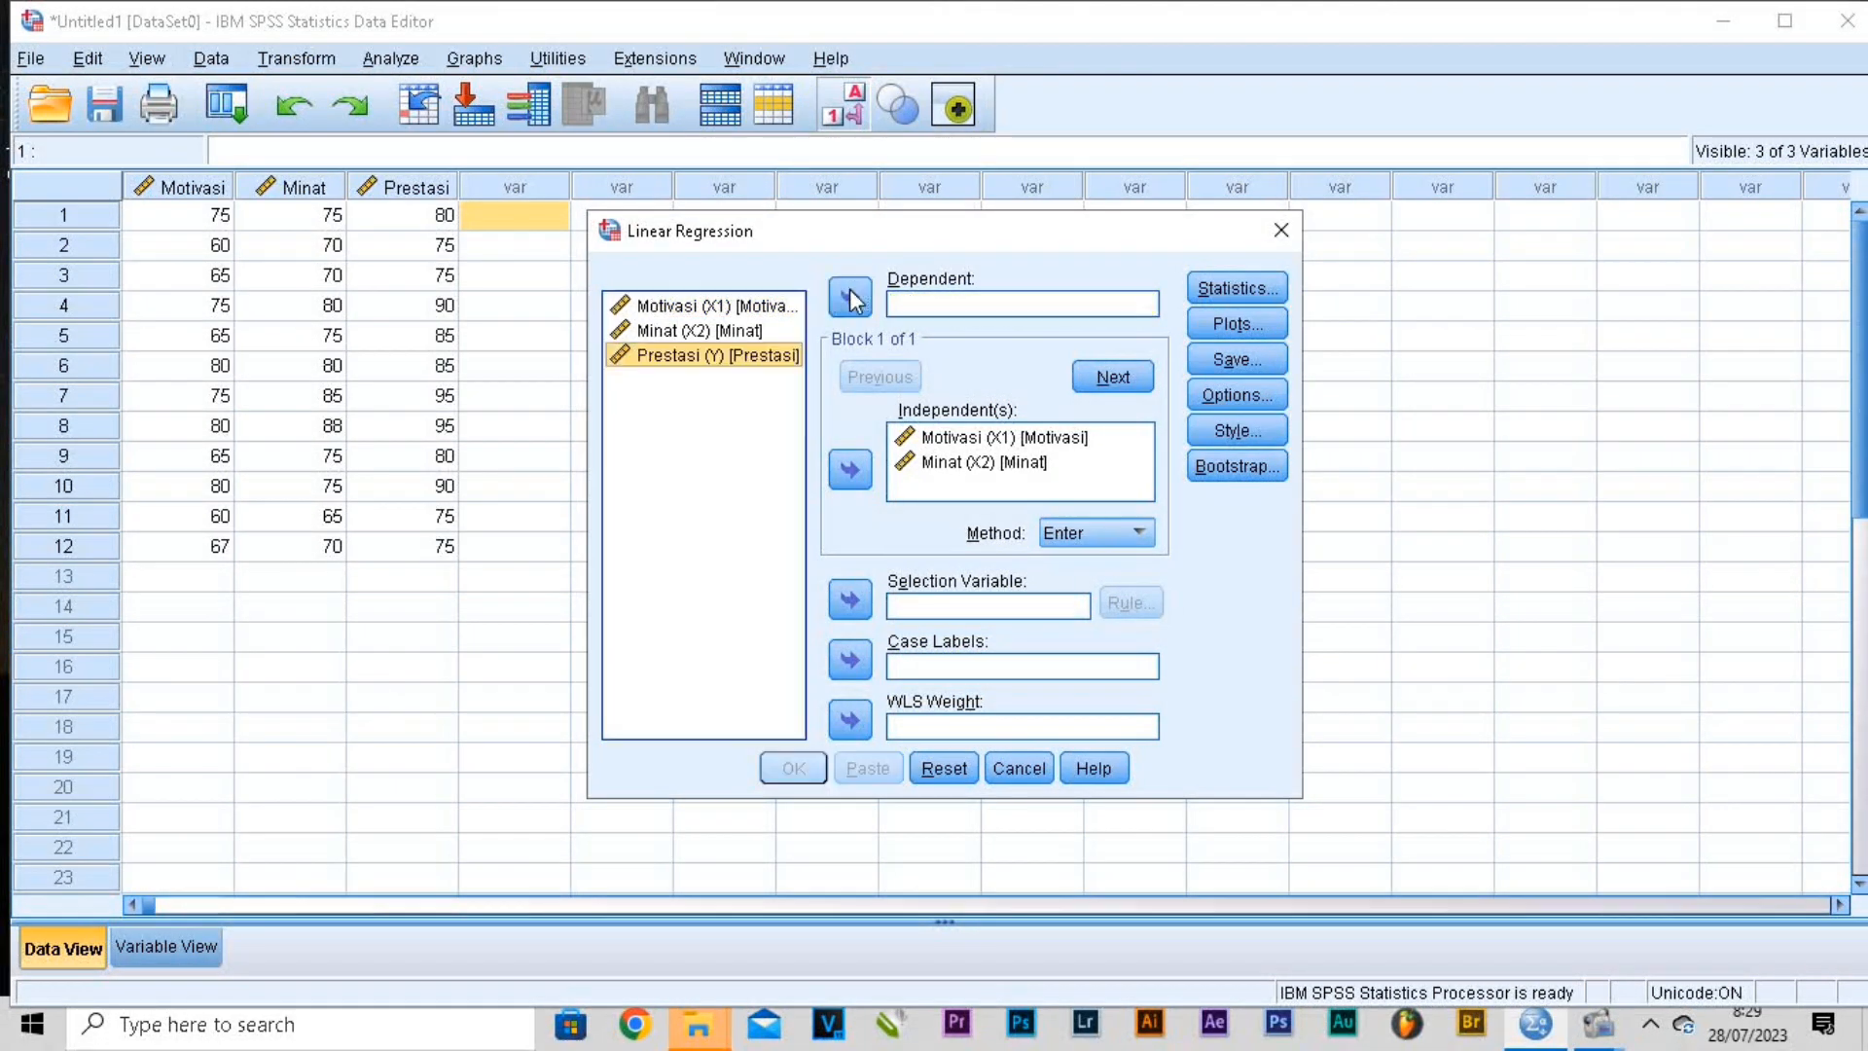
pyautogui.doubleClick(962, 308)
pyautogui.click(850, 297)
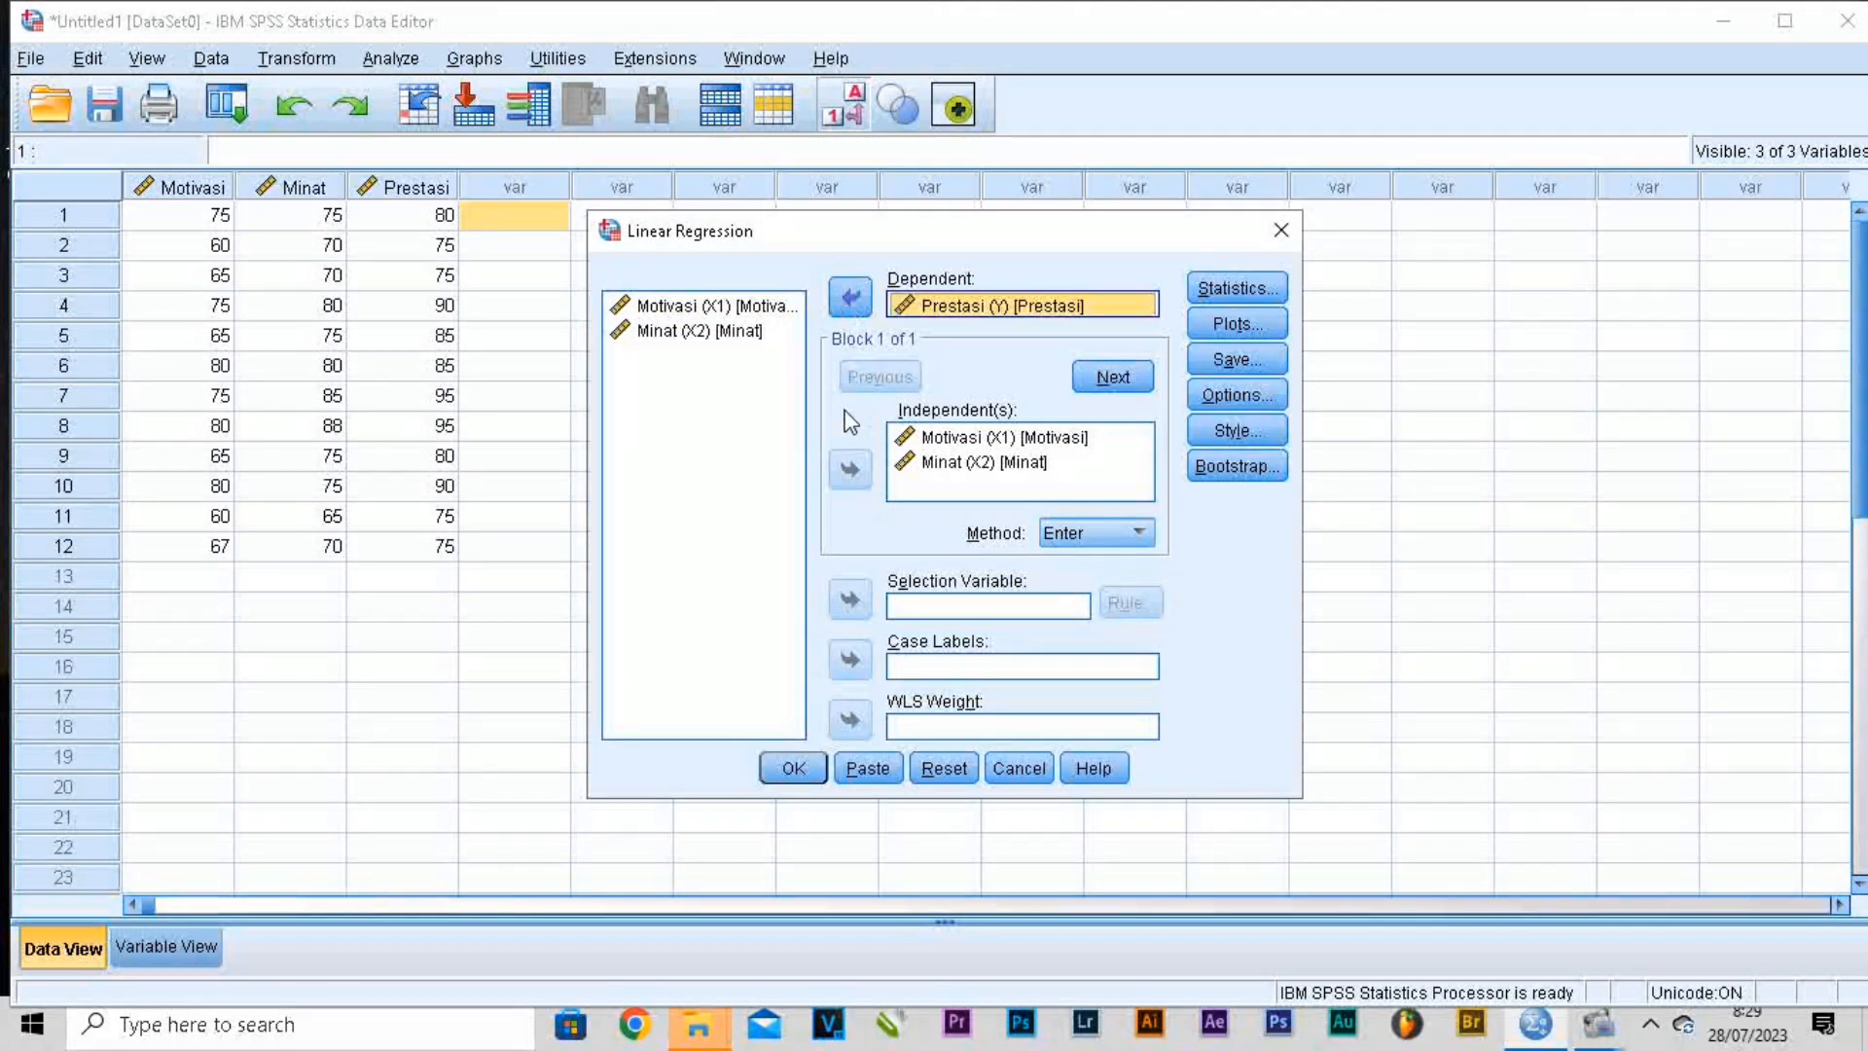
pyautogui.click(732, 333)
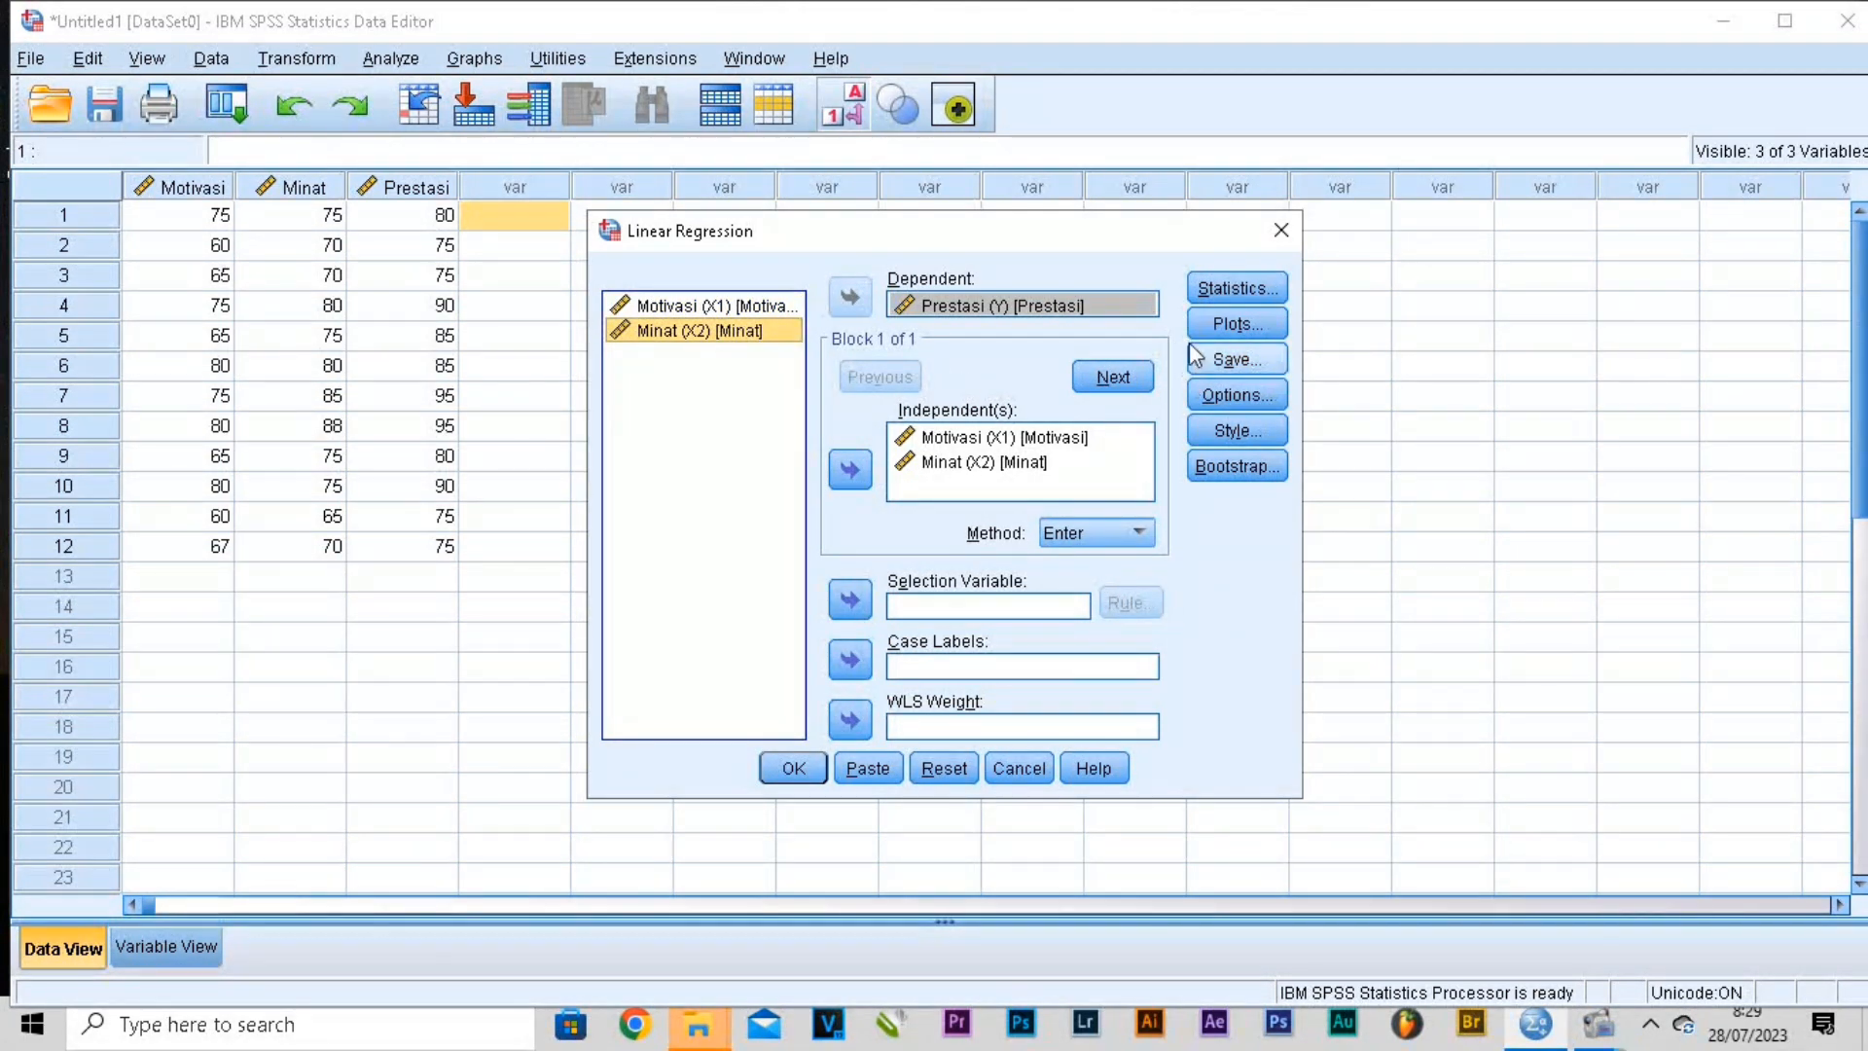
# Choose to save the unstandardized residuals, run the regression and view its output down to the residuals statistics.
pyautogui.click(1227, 362)
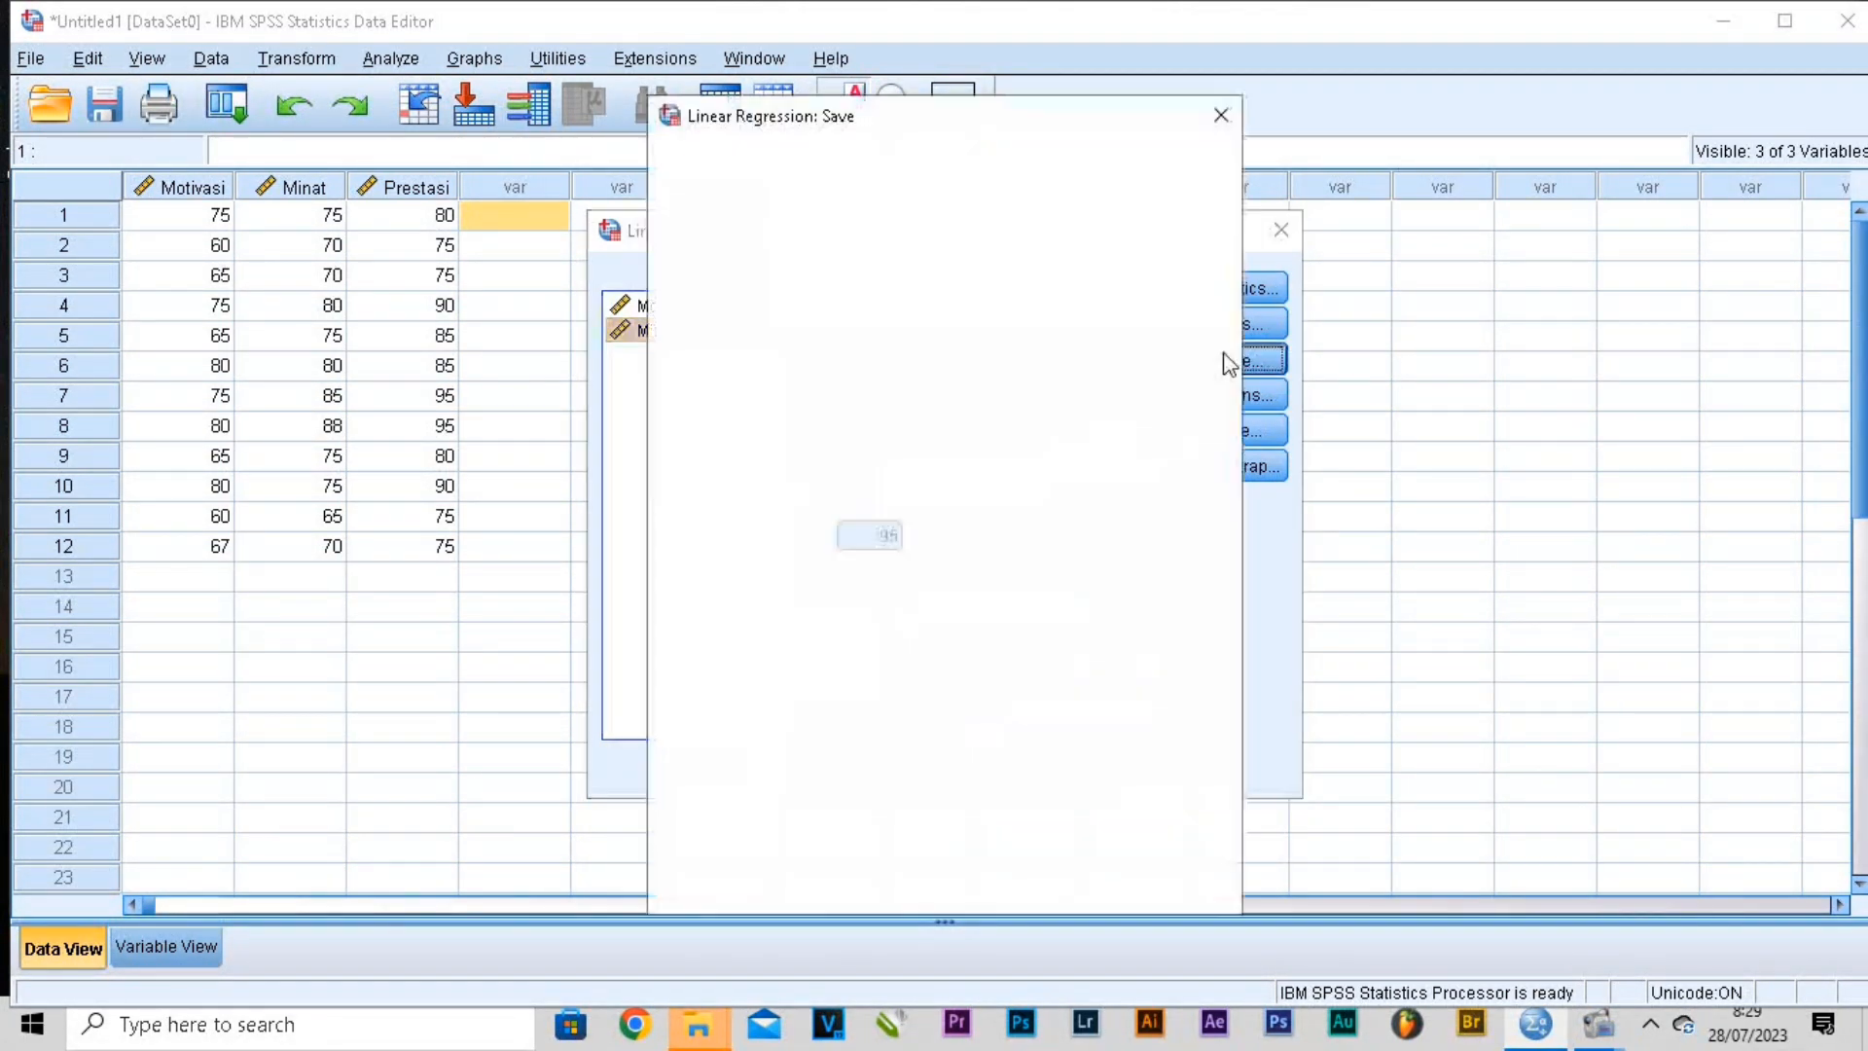
pyautogui.click(683, 194)
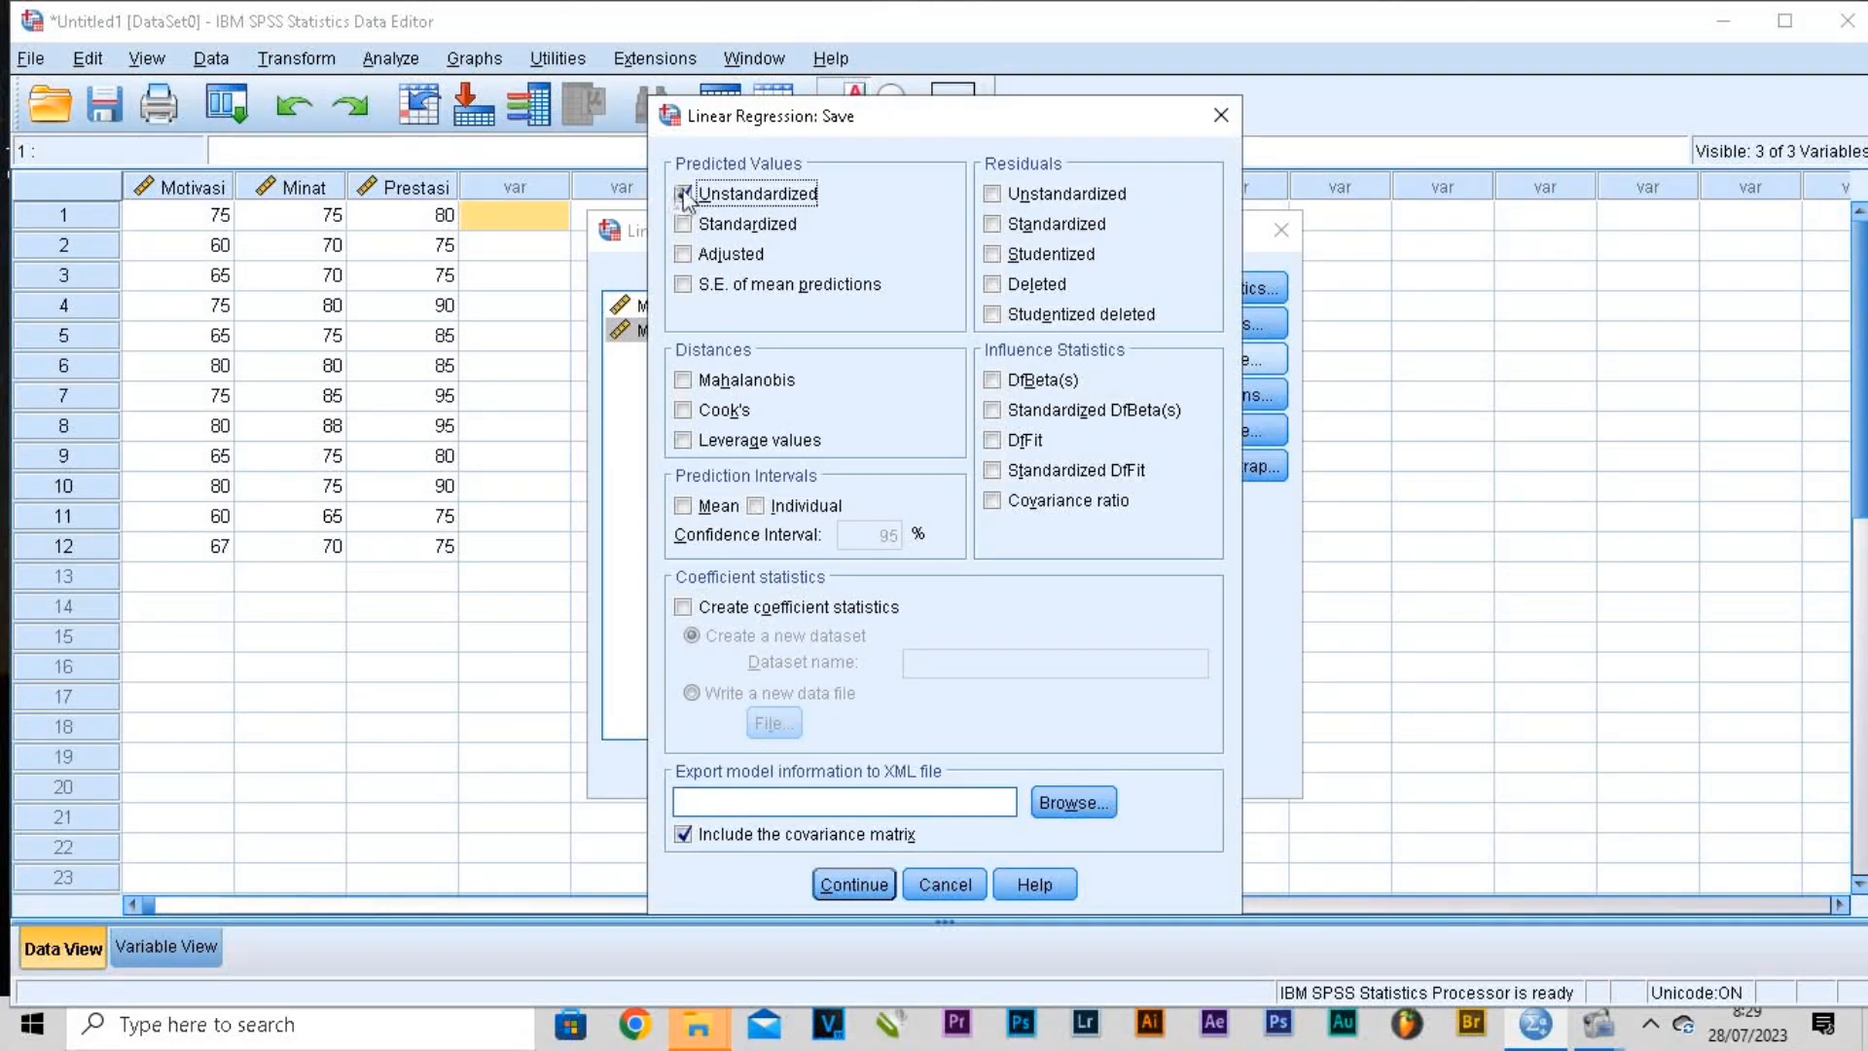
pyautogui.click(993, 195)
pyautogui.click(854, 885)
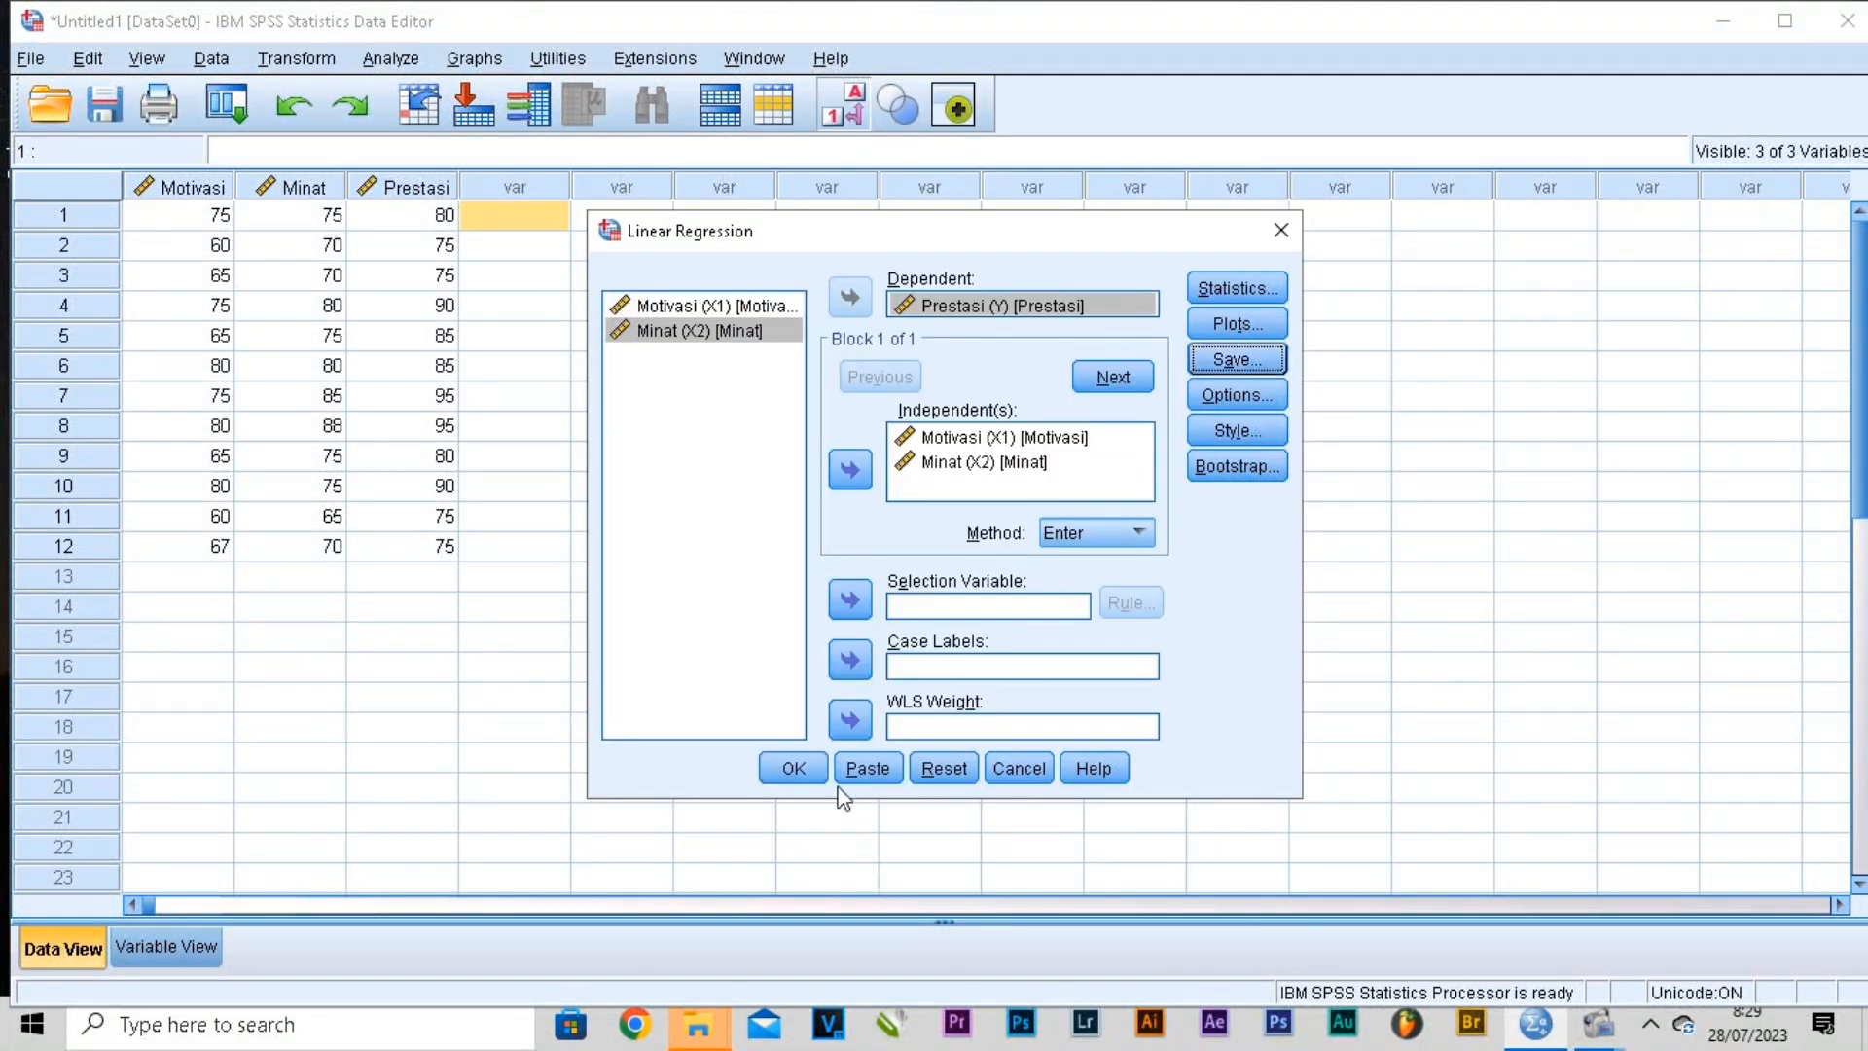
pyautogui.click(813, 772)
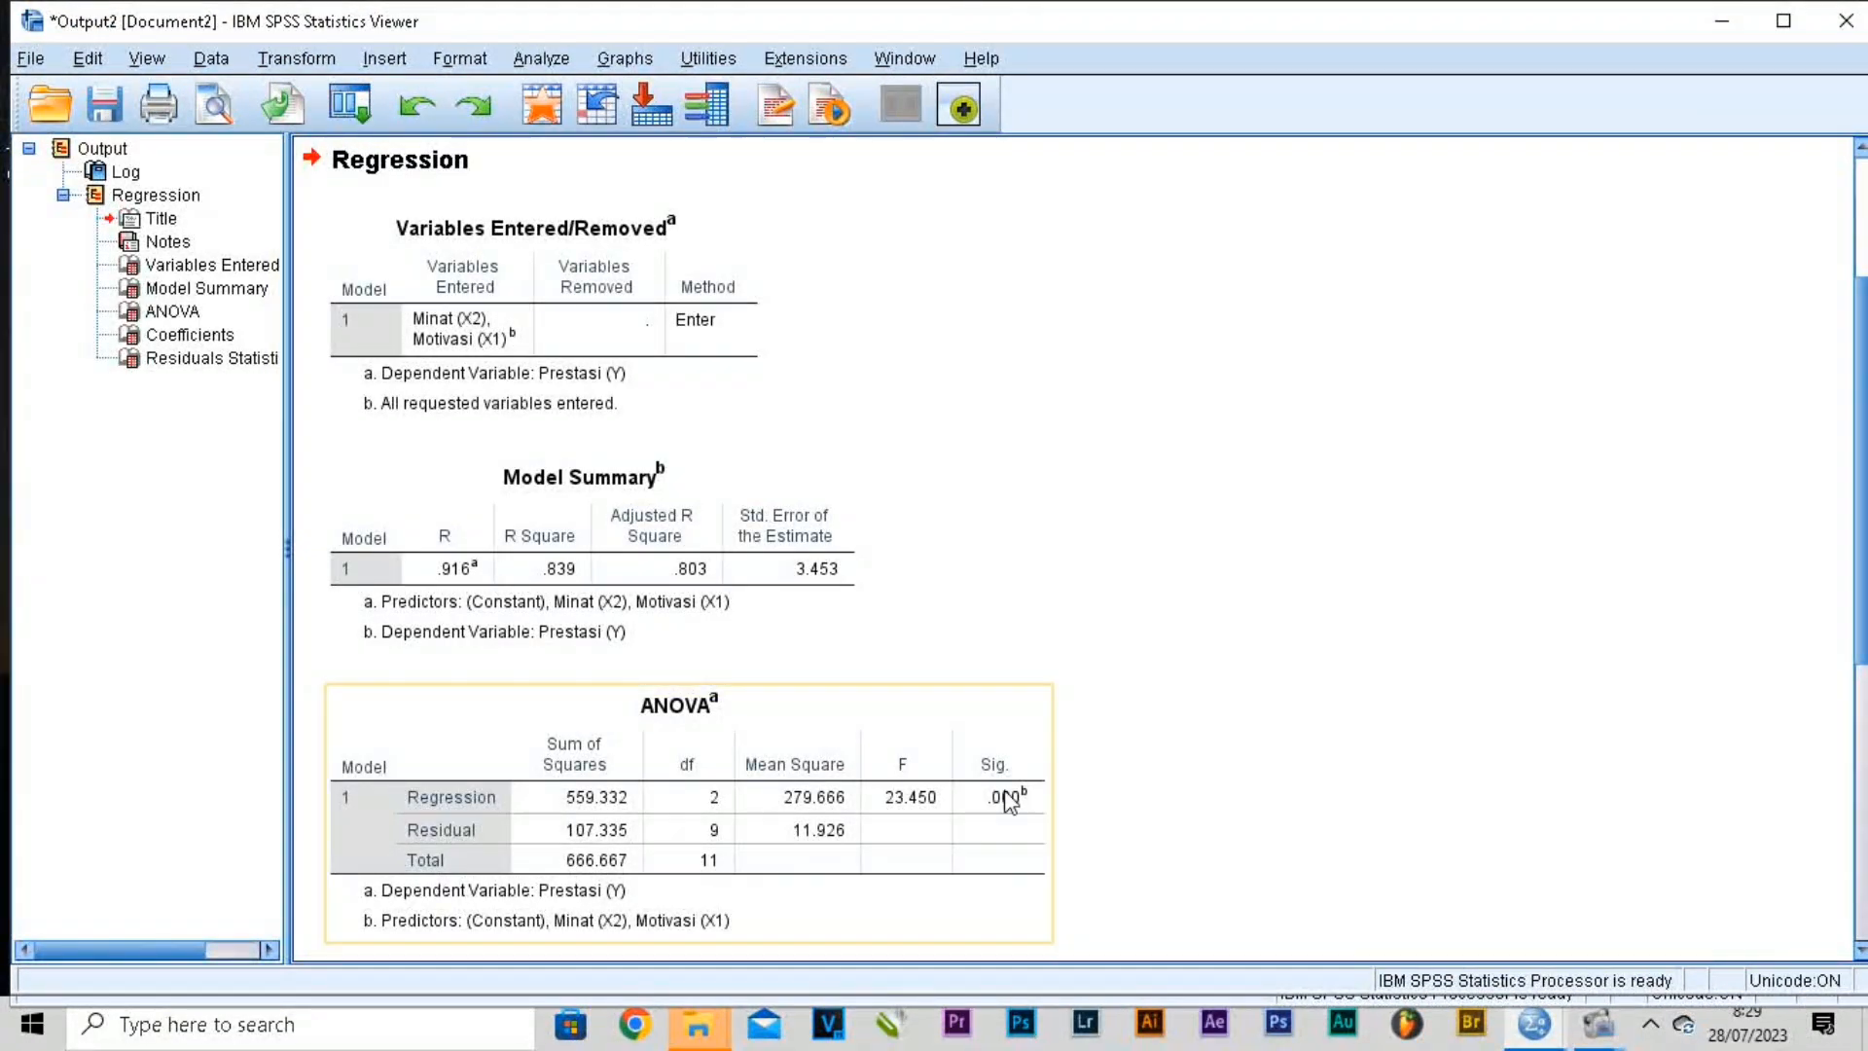
pyautogui.scroll(-5, 1070, 720)
pyautogui.scroll(-1, 995, 680)
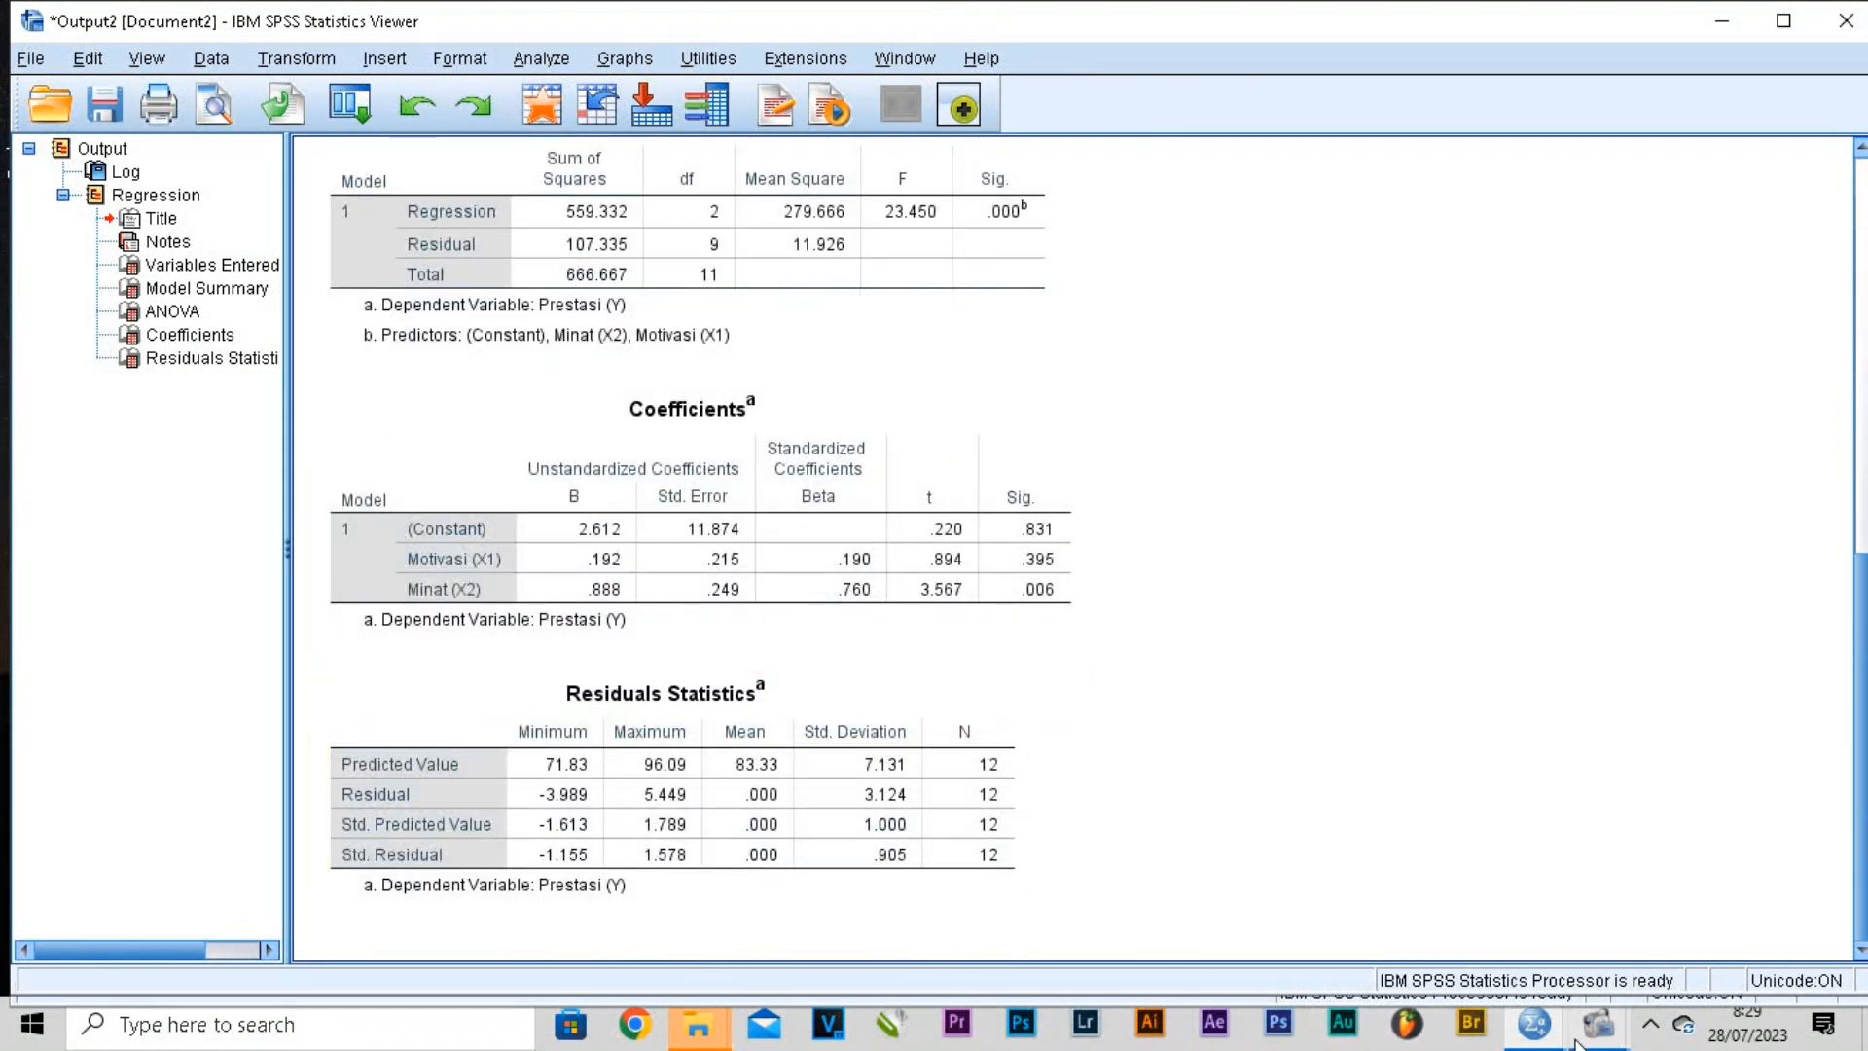
# Return to the dataset and start computing a new variable with the target name Abs_RES.
pyautogui.click(1535, 1024)
pyautogui.click(1456, 927)
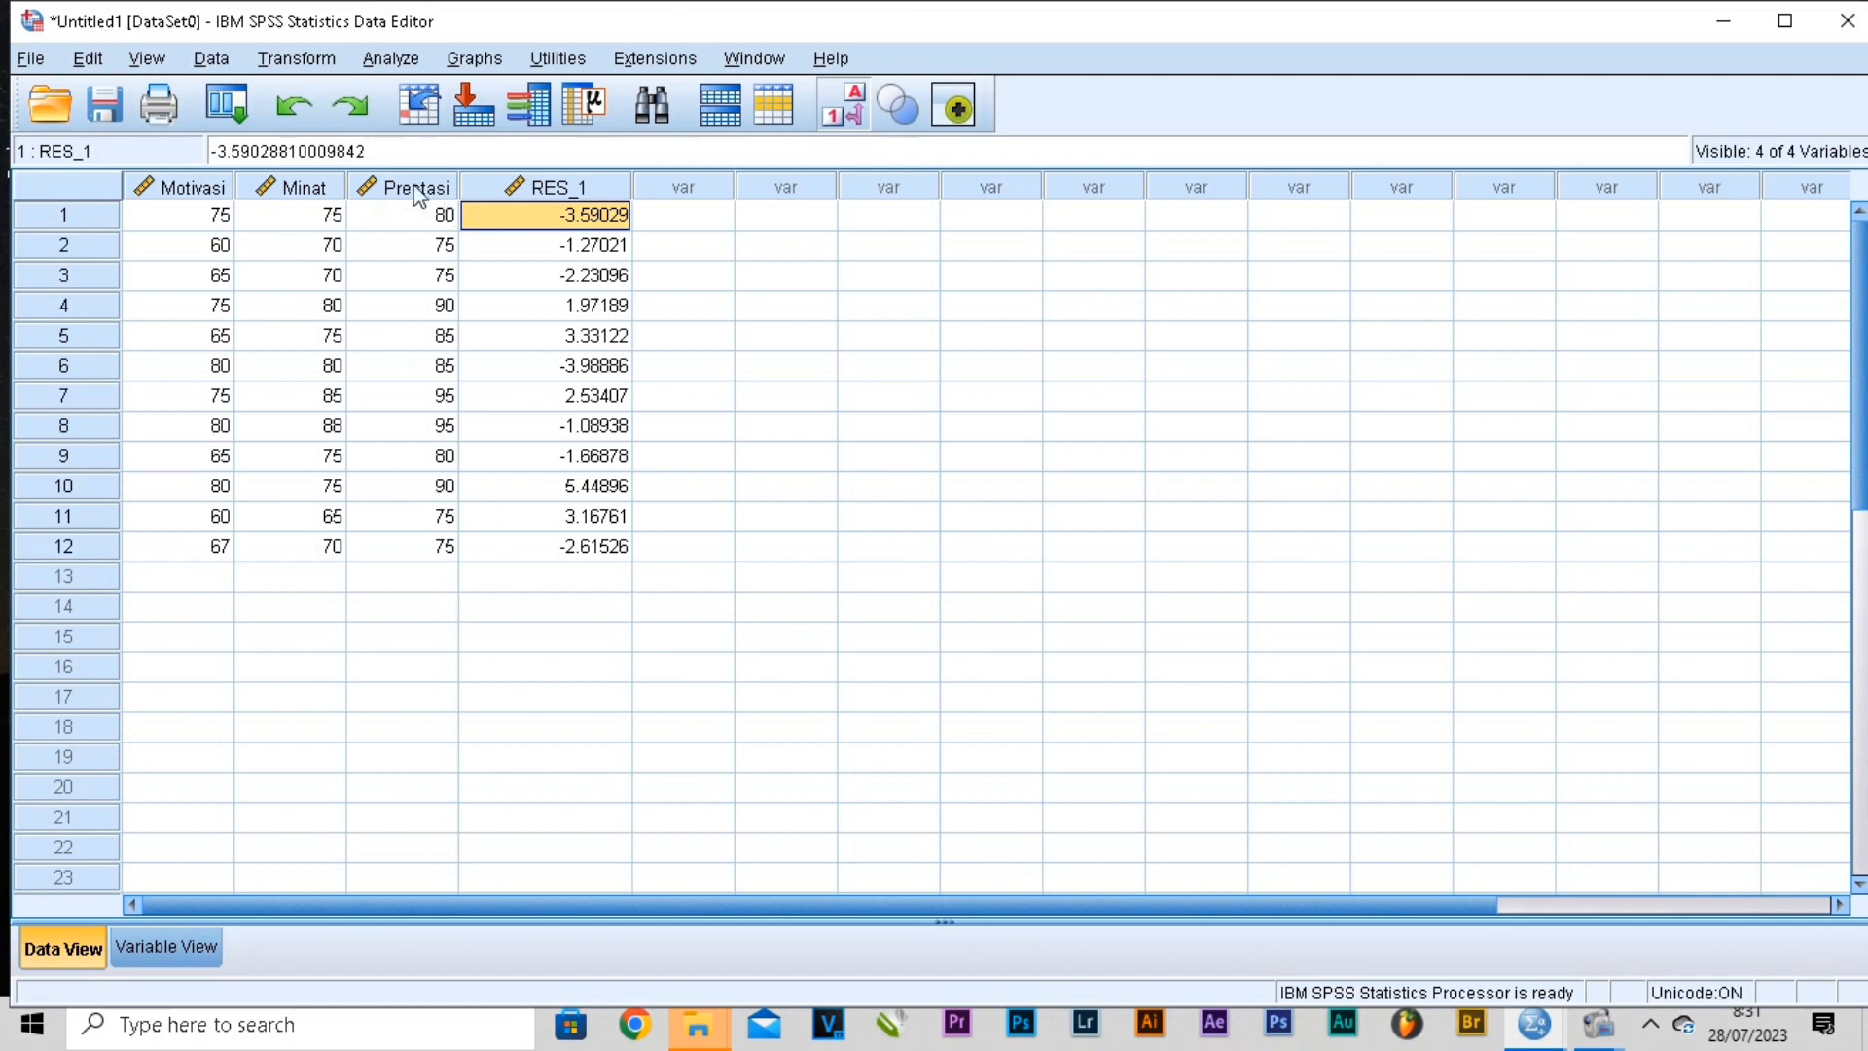
pyautogui.click(297, 59)
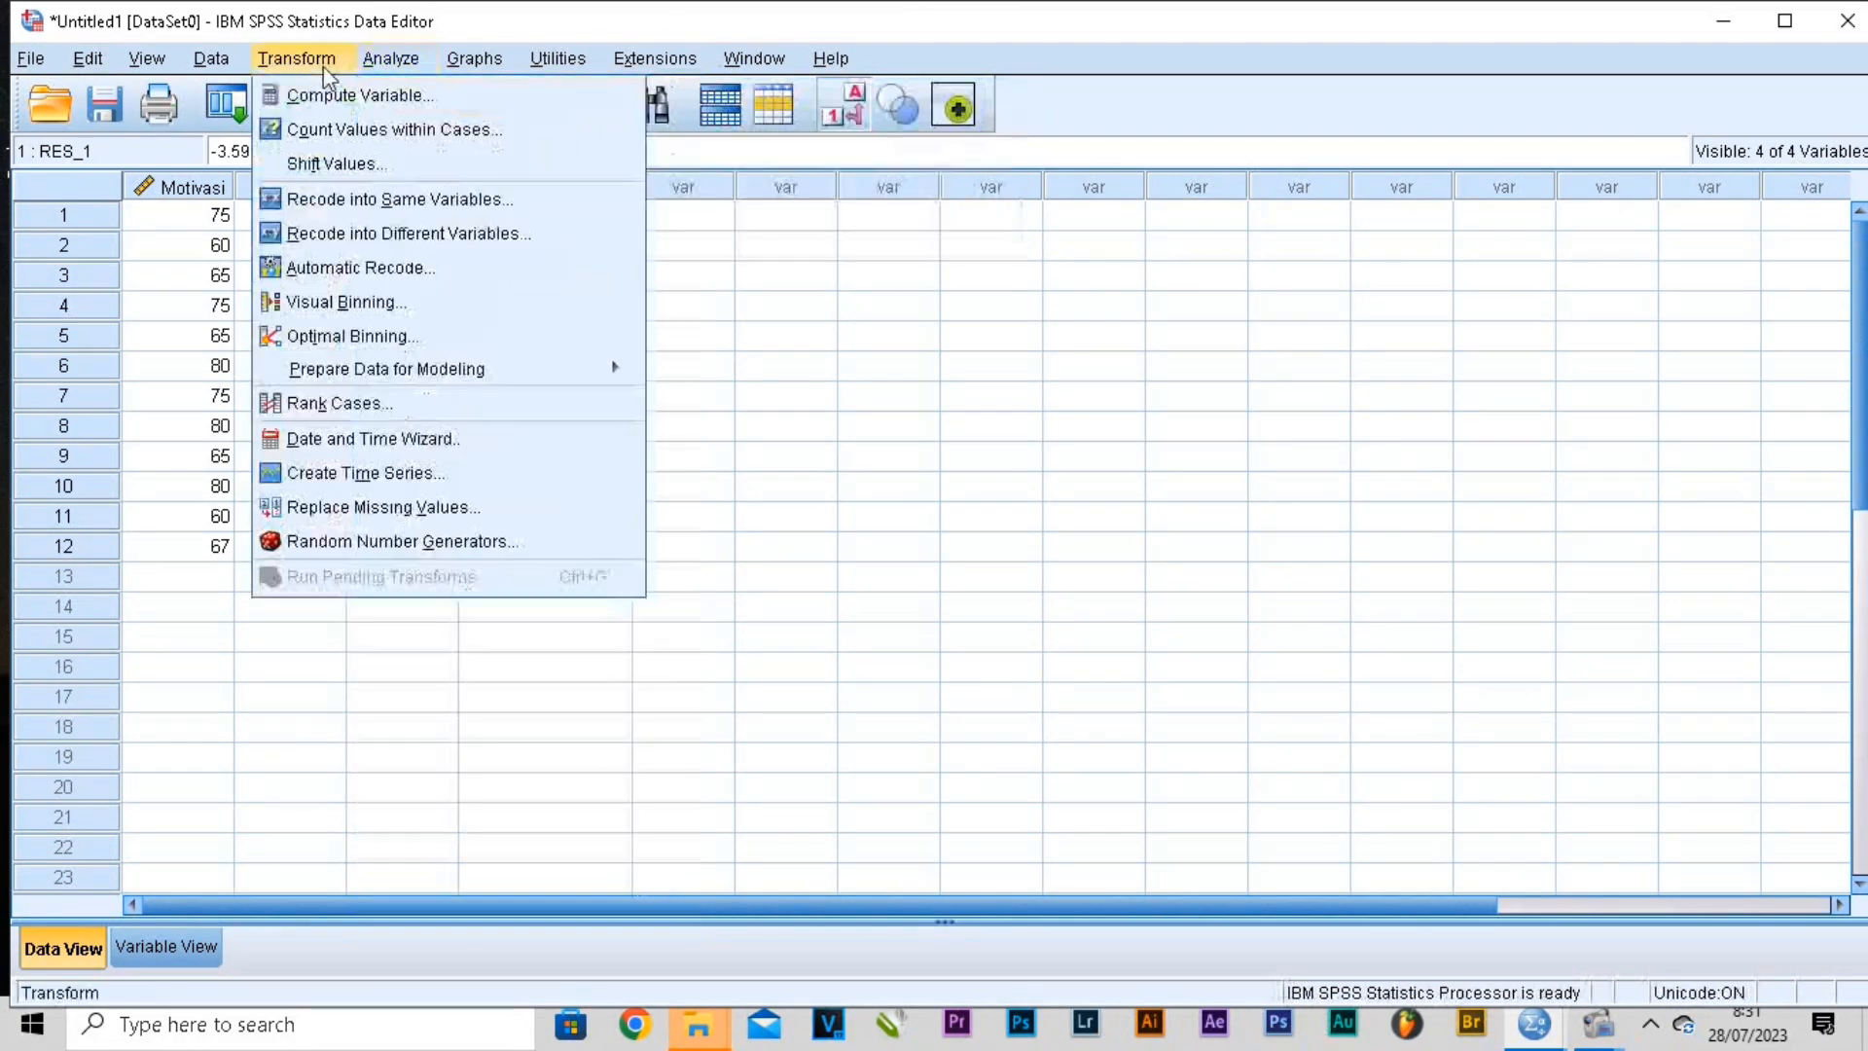
pyautogui.click(324, 95)
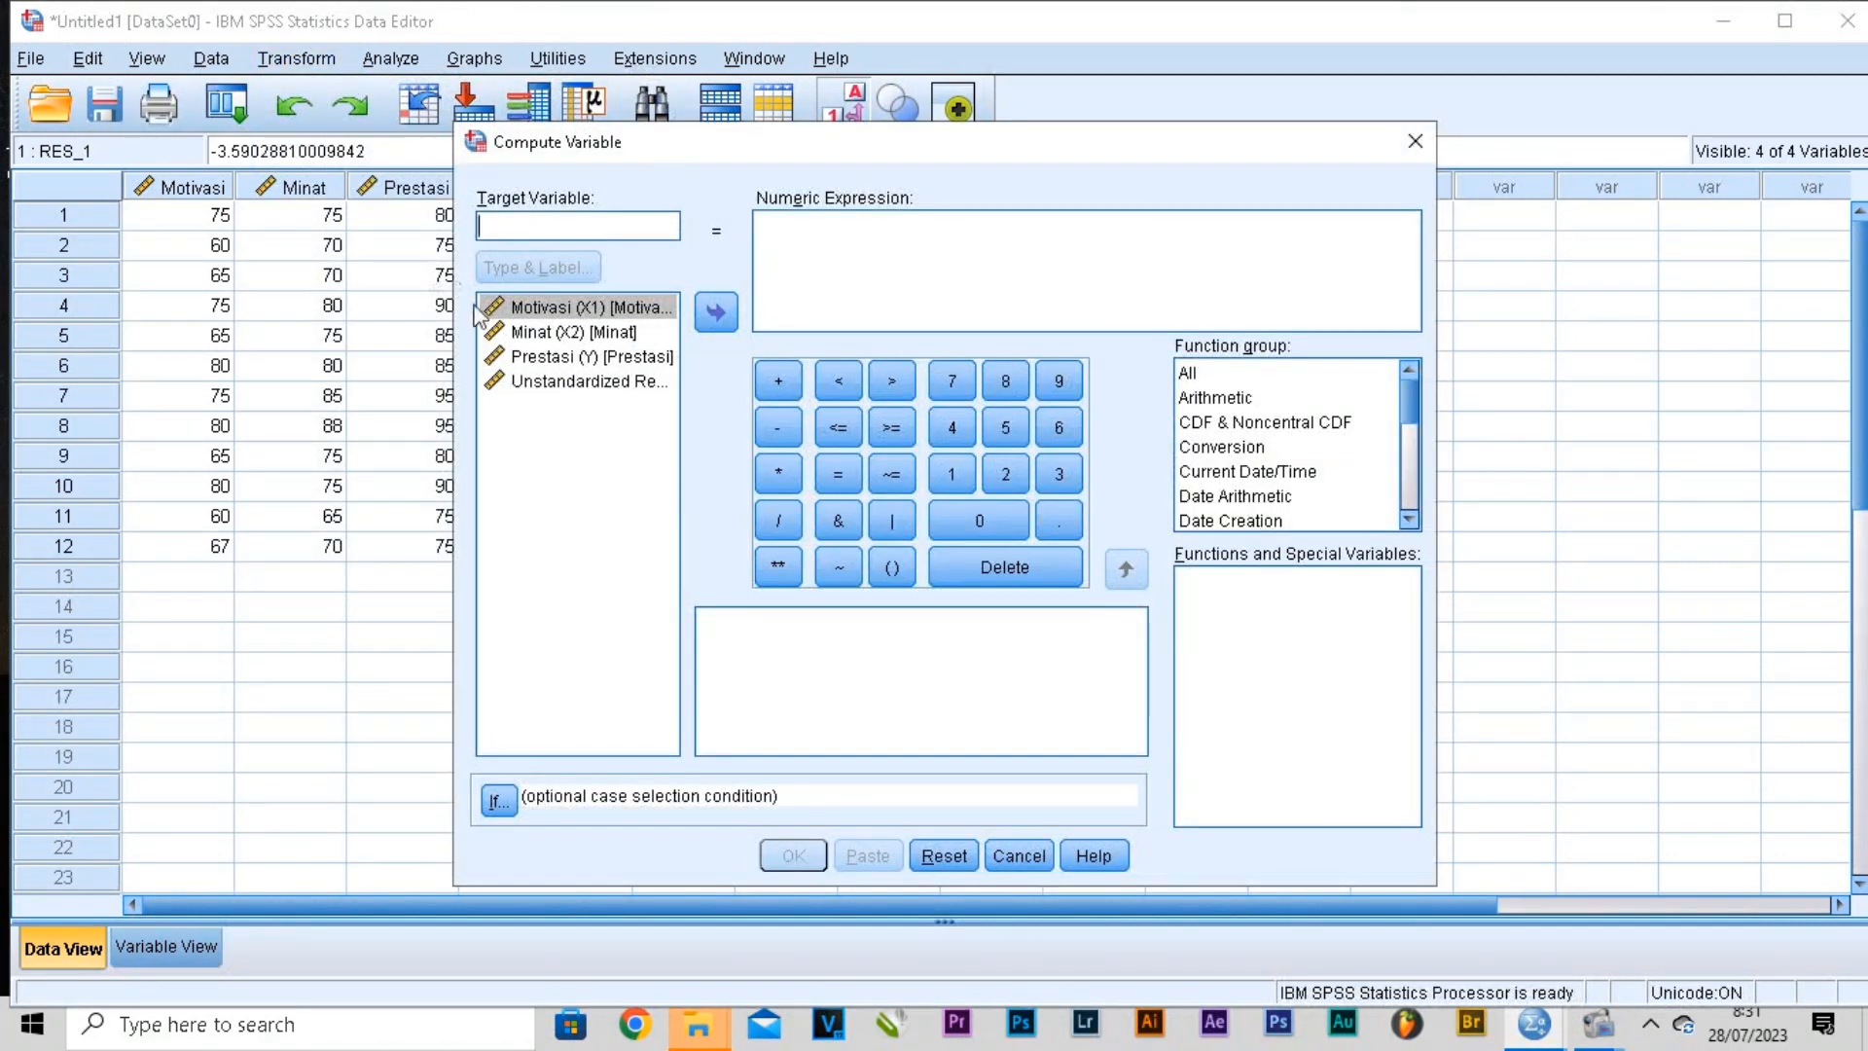
pyautogui.click(584, 381)
pyautogui.click(530, 223)
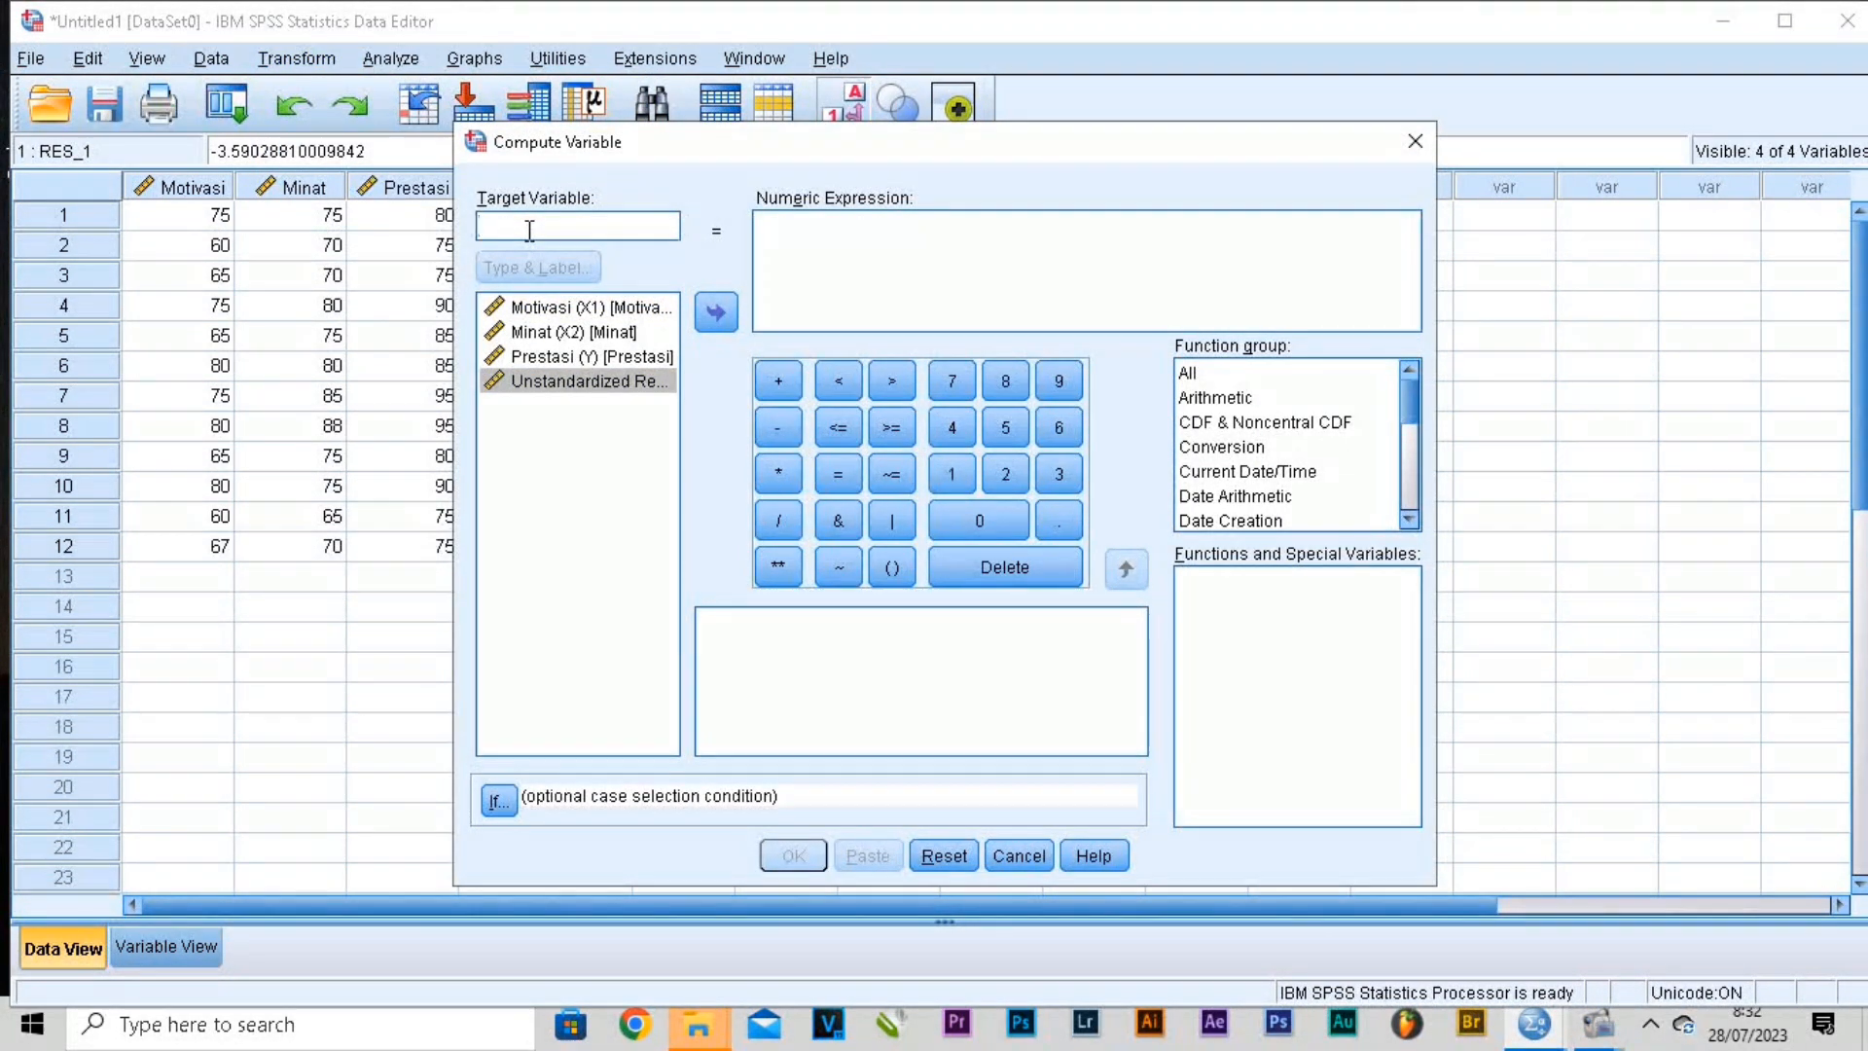
pyautogui.write('Abs_RES')
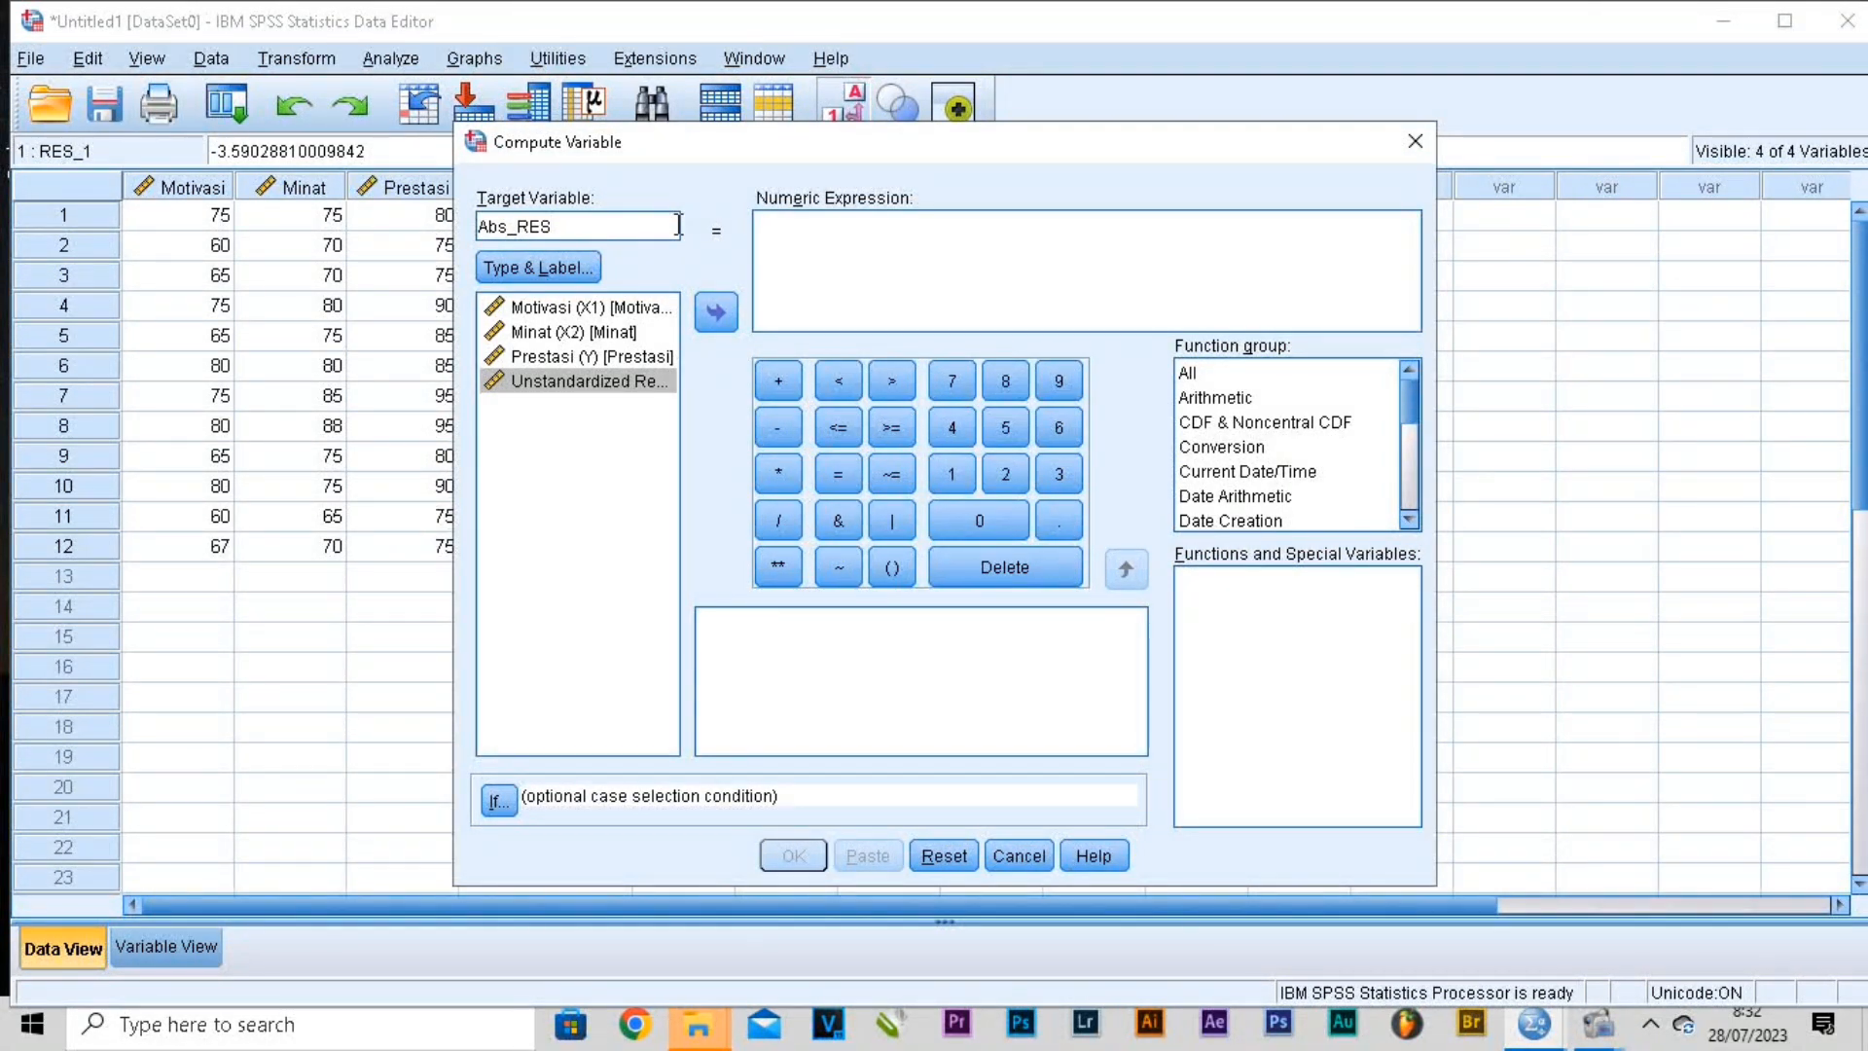
# Define the numeric expression as ABS(RES_1), check the description of the Abs function, and run the computation.
pyautogui.click(820, 226)
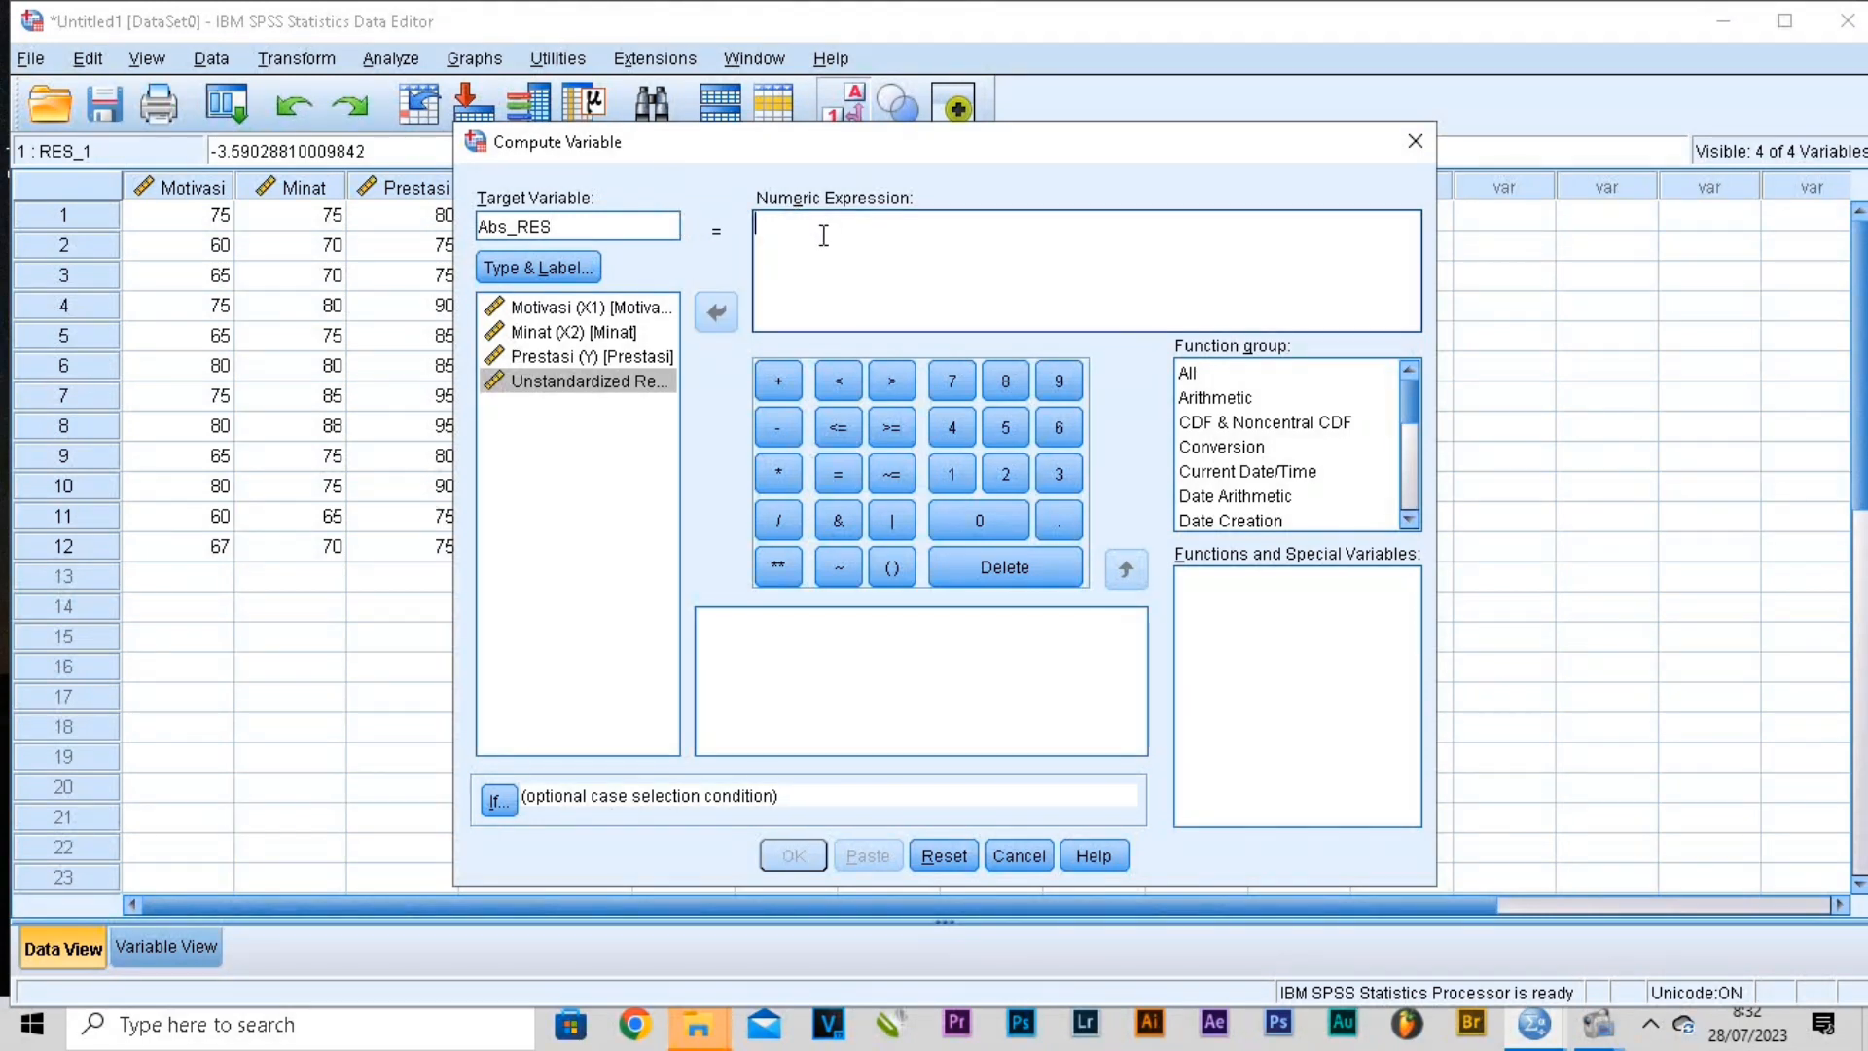
pyautogui.write('A')
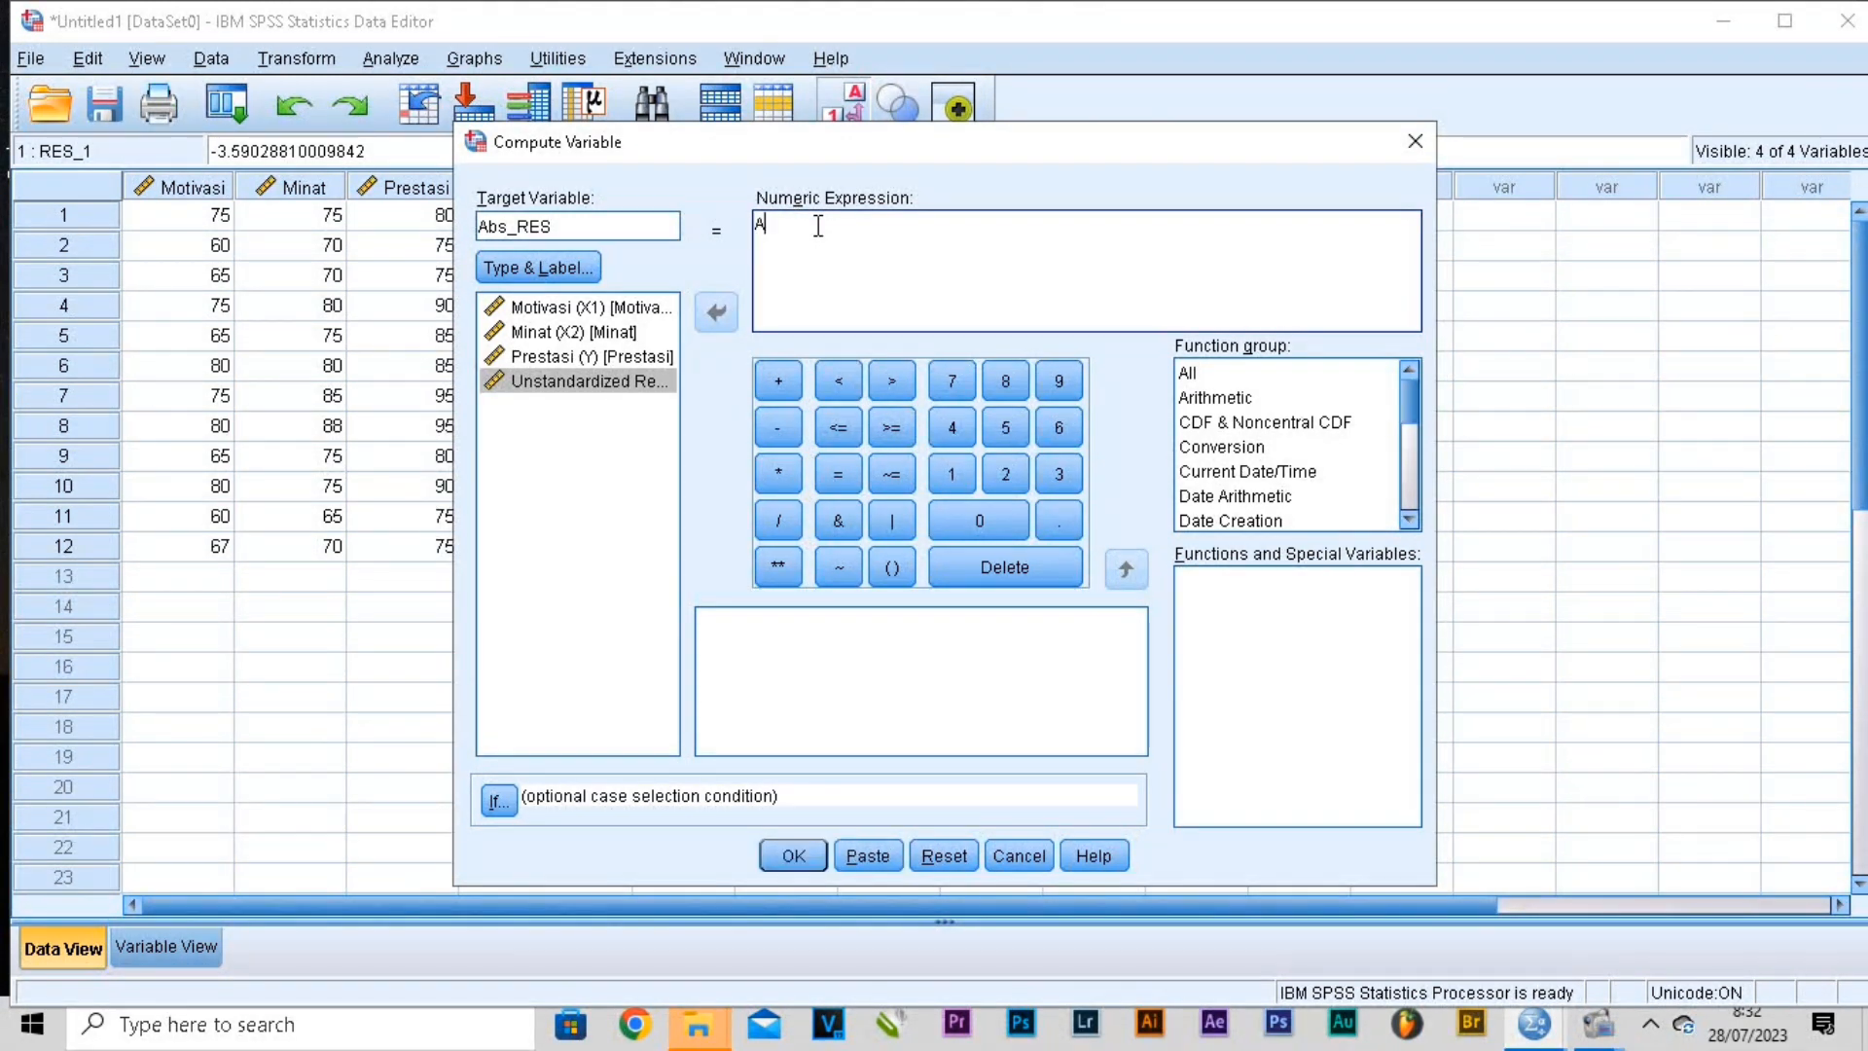
pyautogui.write('BS(RES_1')
pyautogui.click(1202, 372)
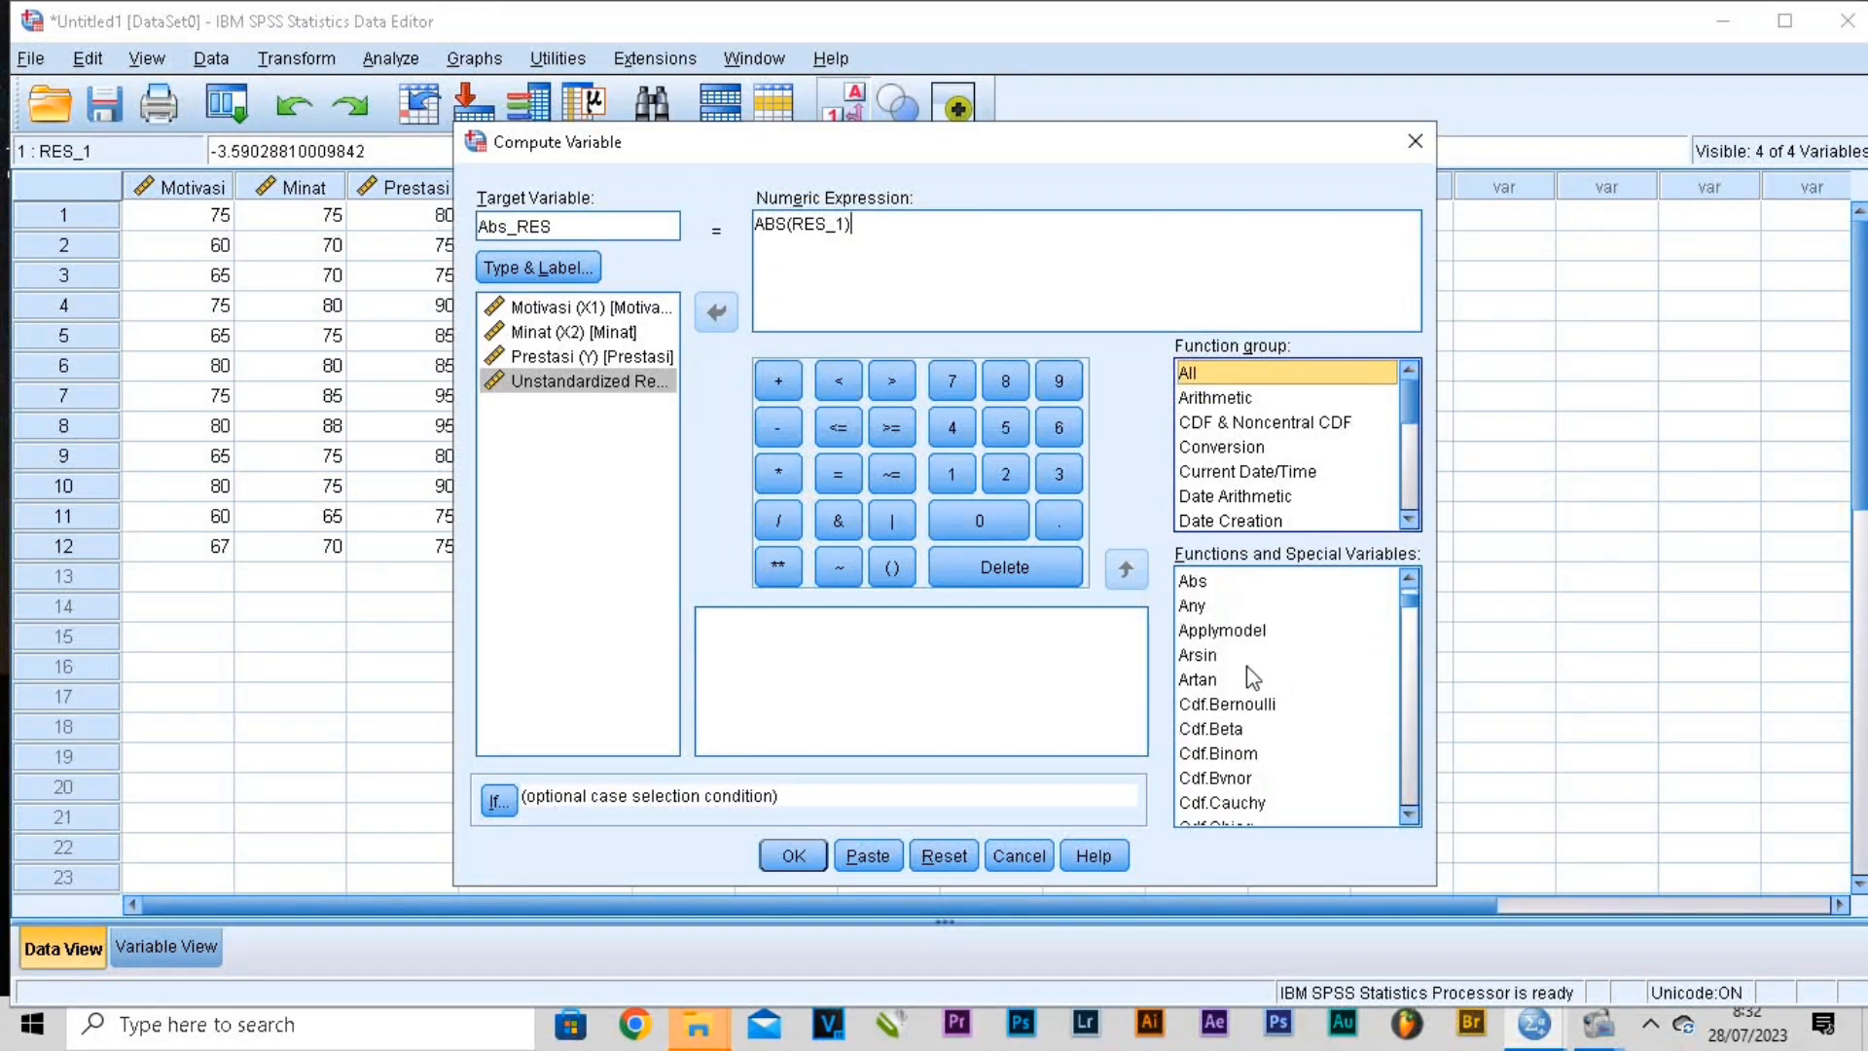
pyautogui.click(1195, 581)
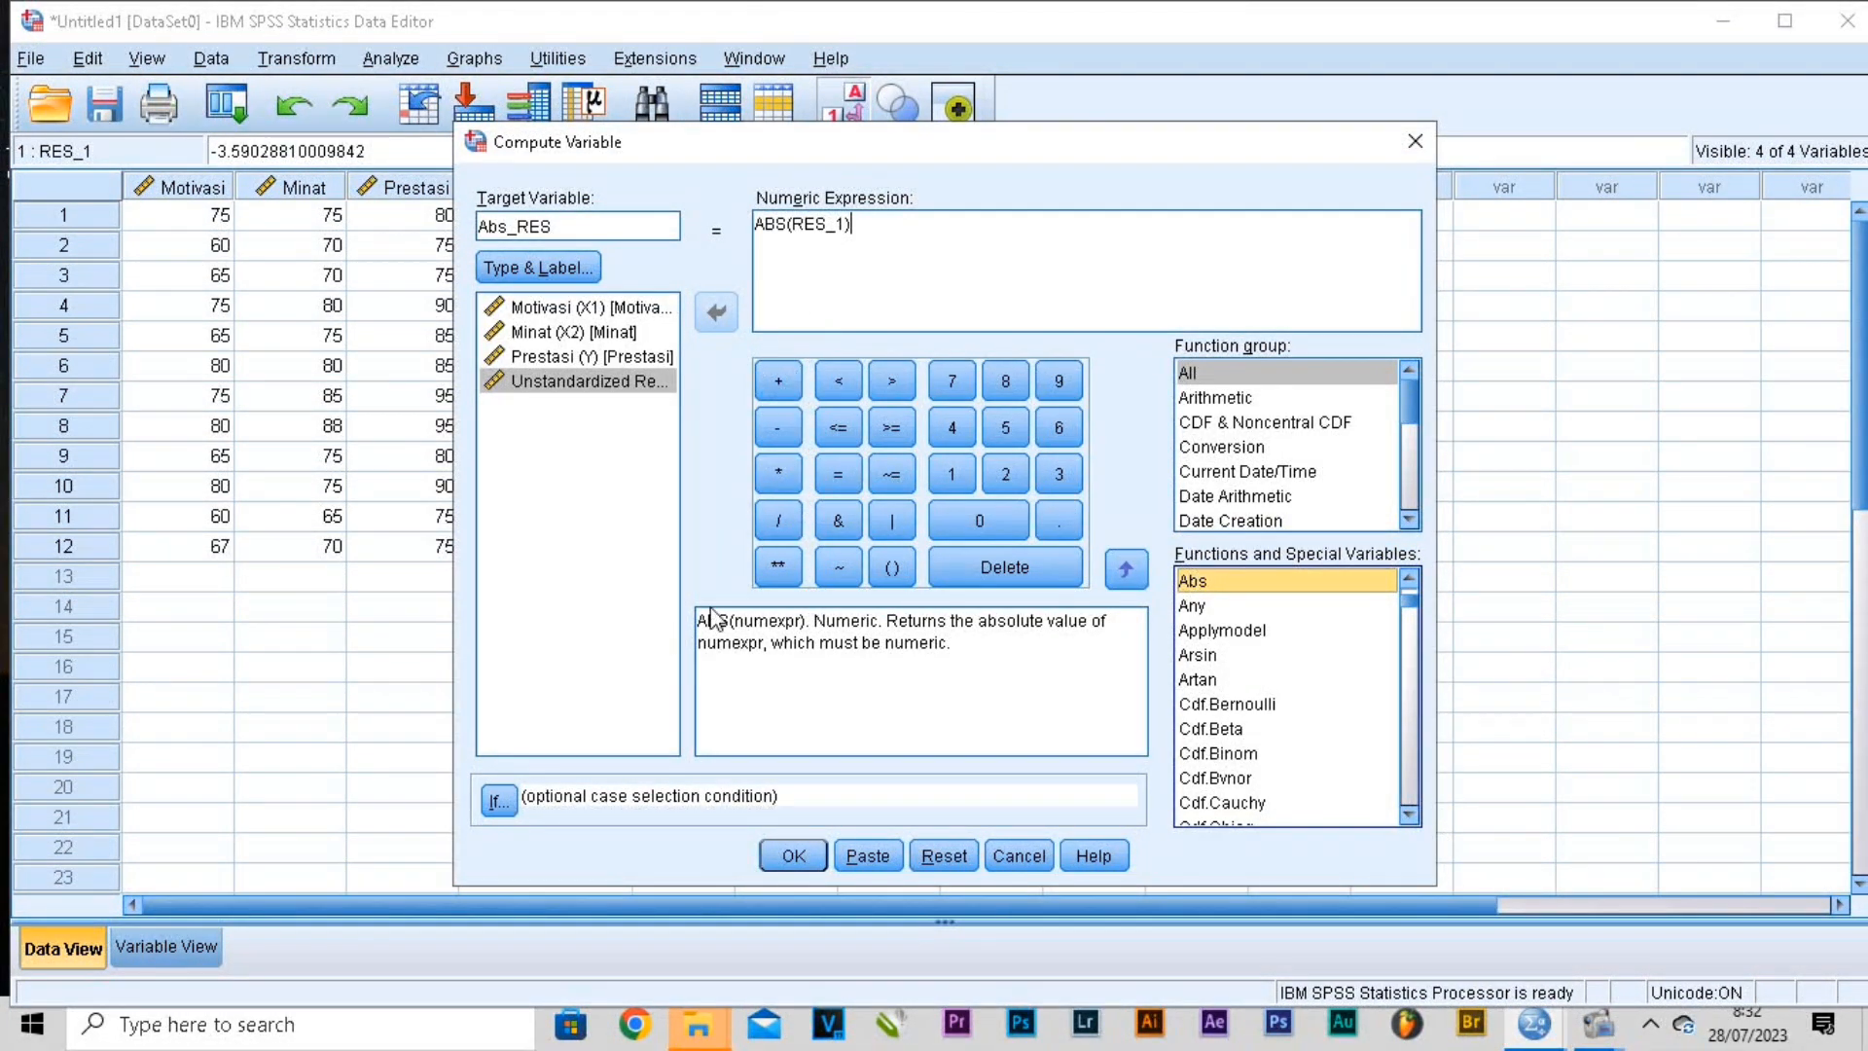
pyautogui.click(790, 856)
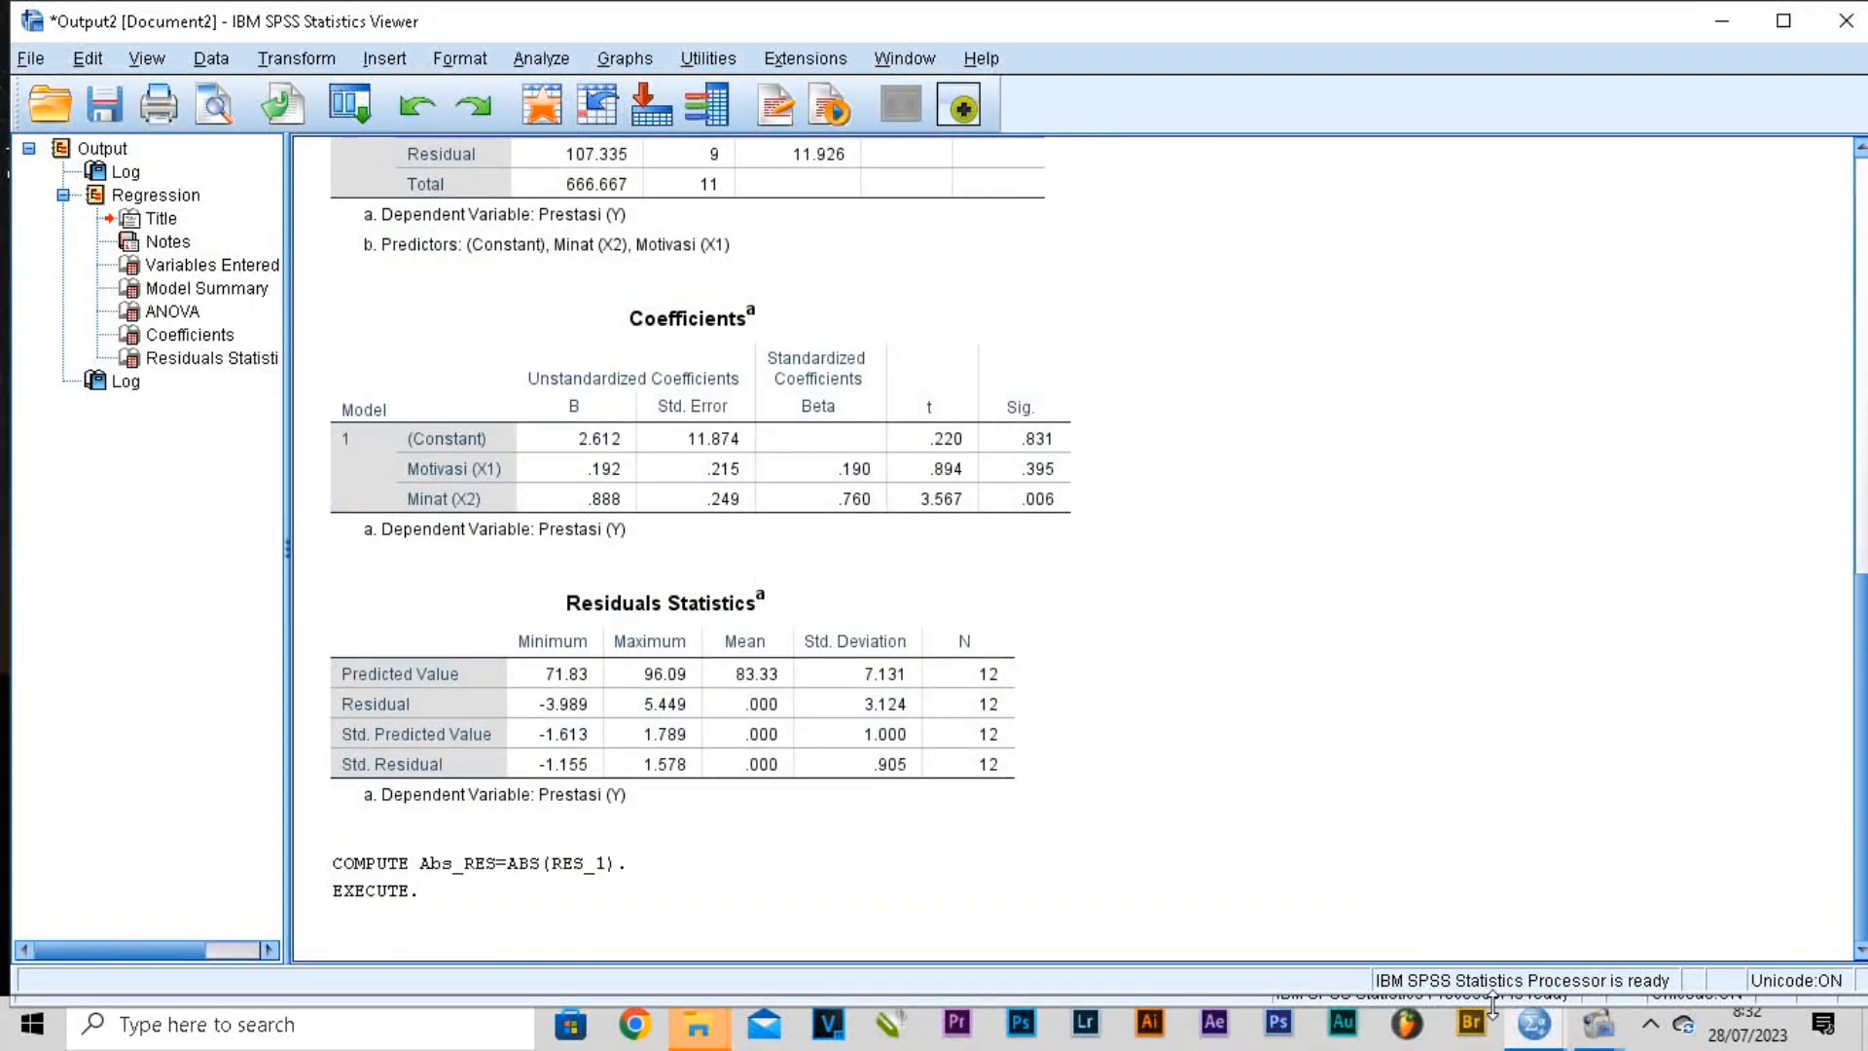
# Return to the dataset and reopen the linear regression setup, replacing Prestasi (Y) with Abs_RES as the dependent variable.
pyautogui.moveTo(1534, 1026)
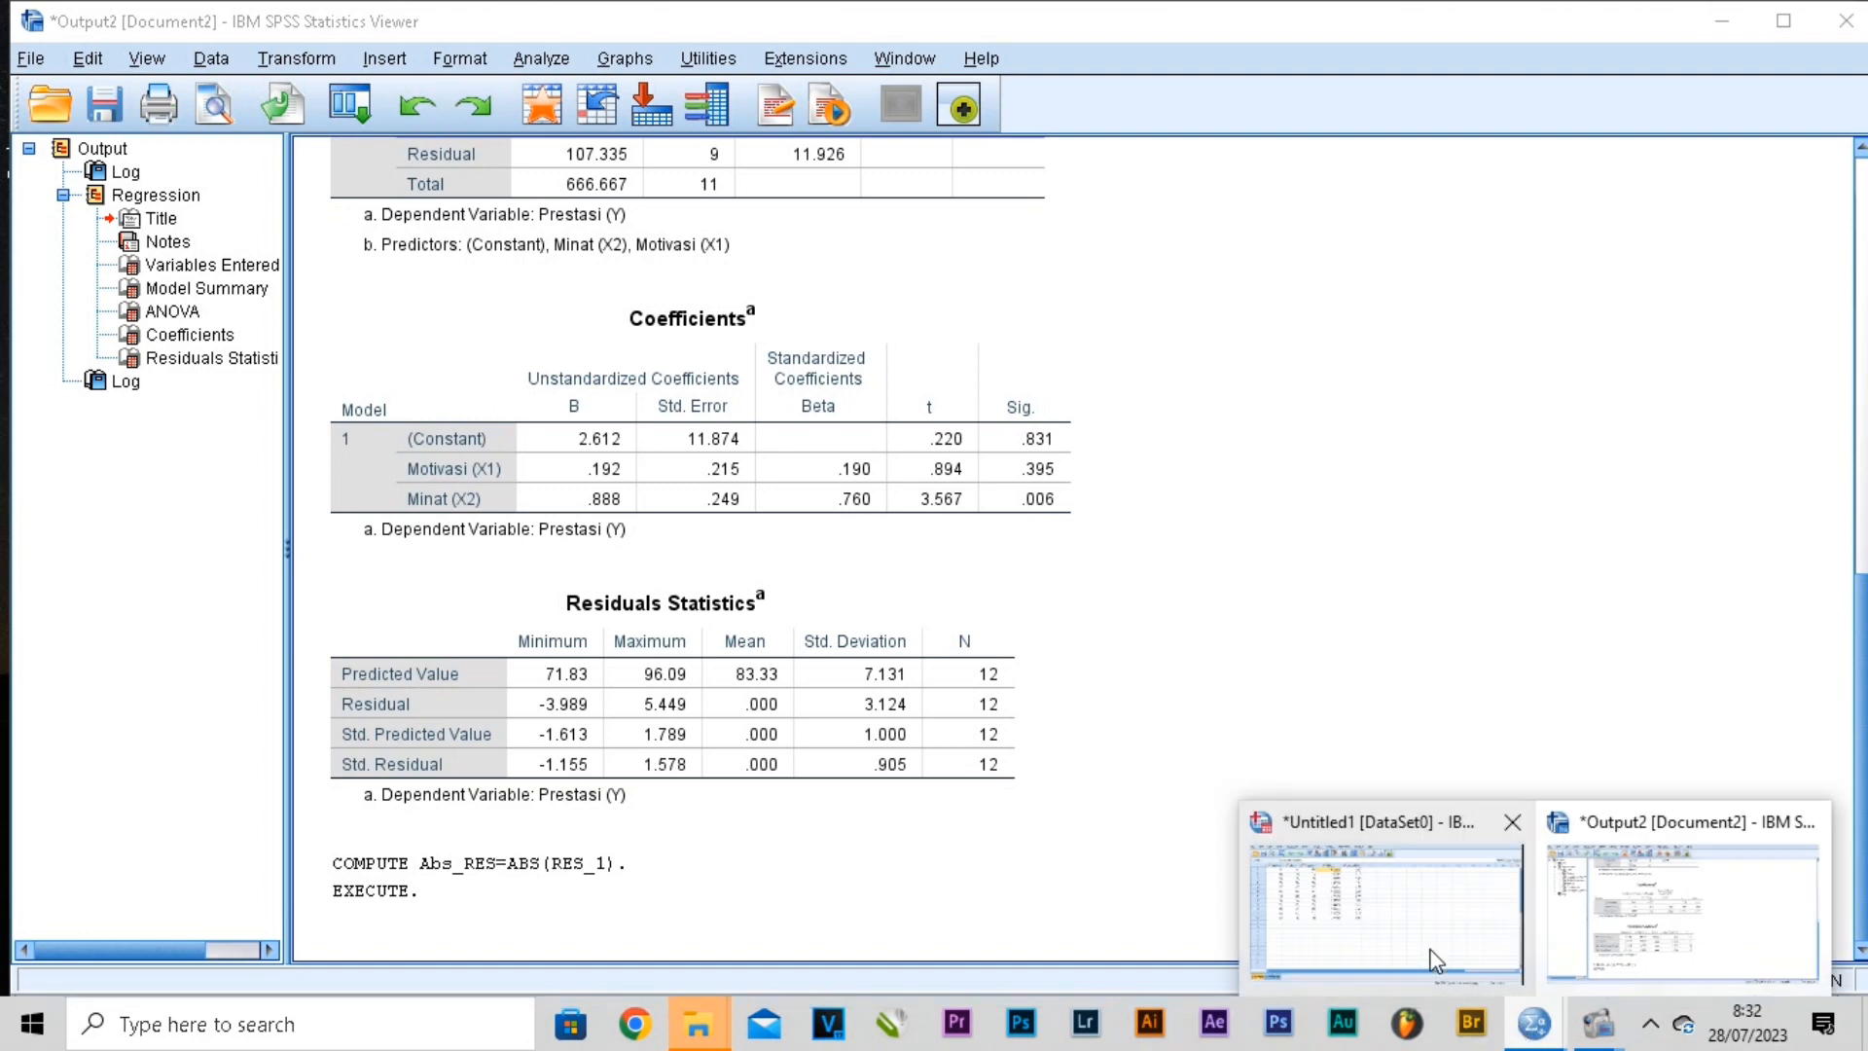
pyautogui.click(1435, 958)
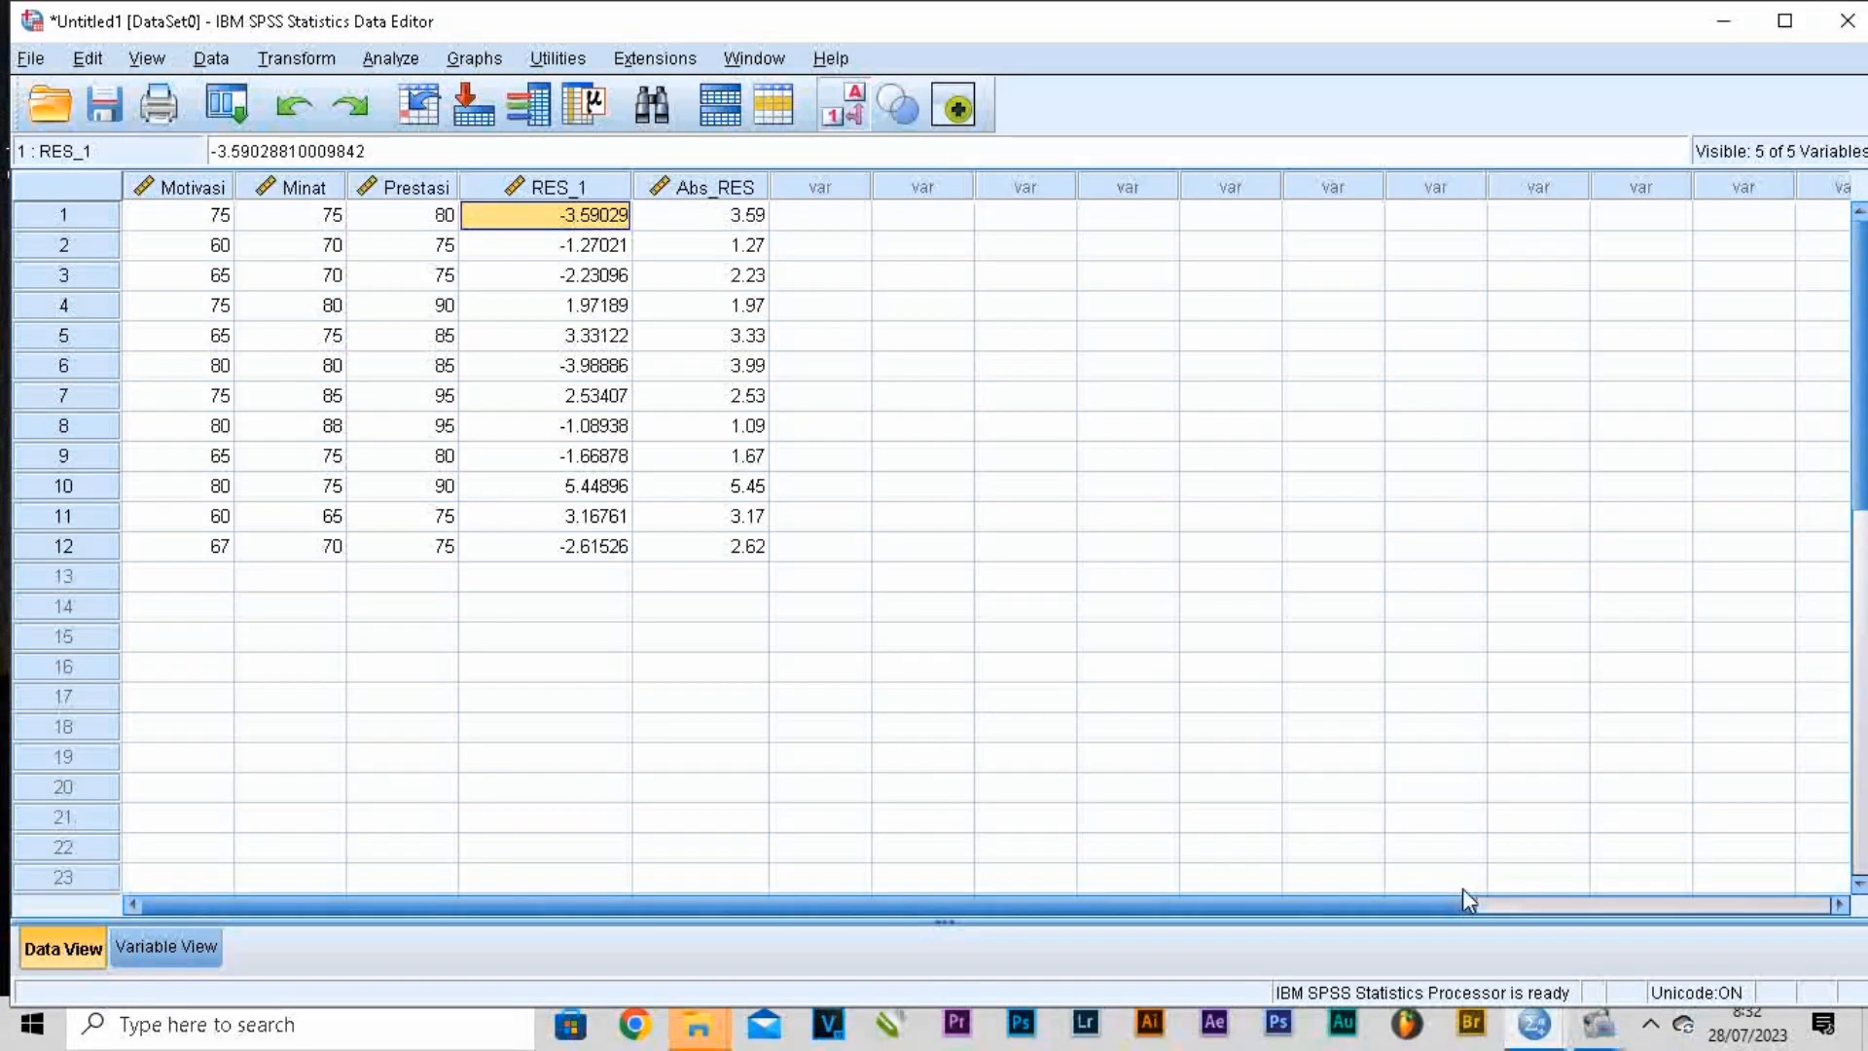
pyautogui.click(420, 62)
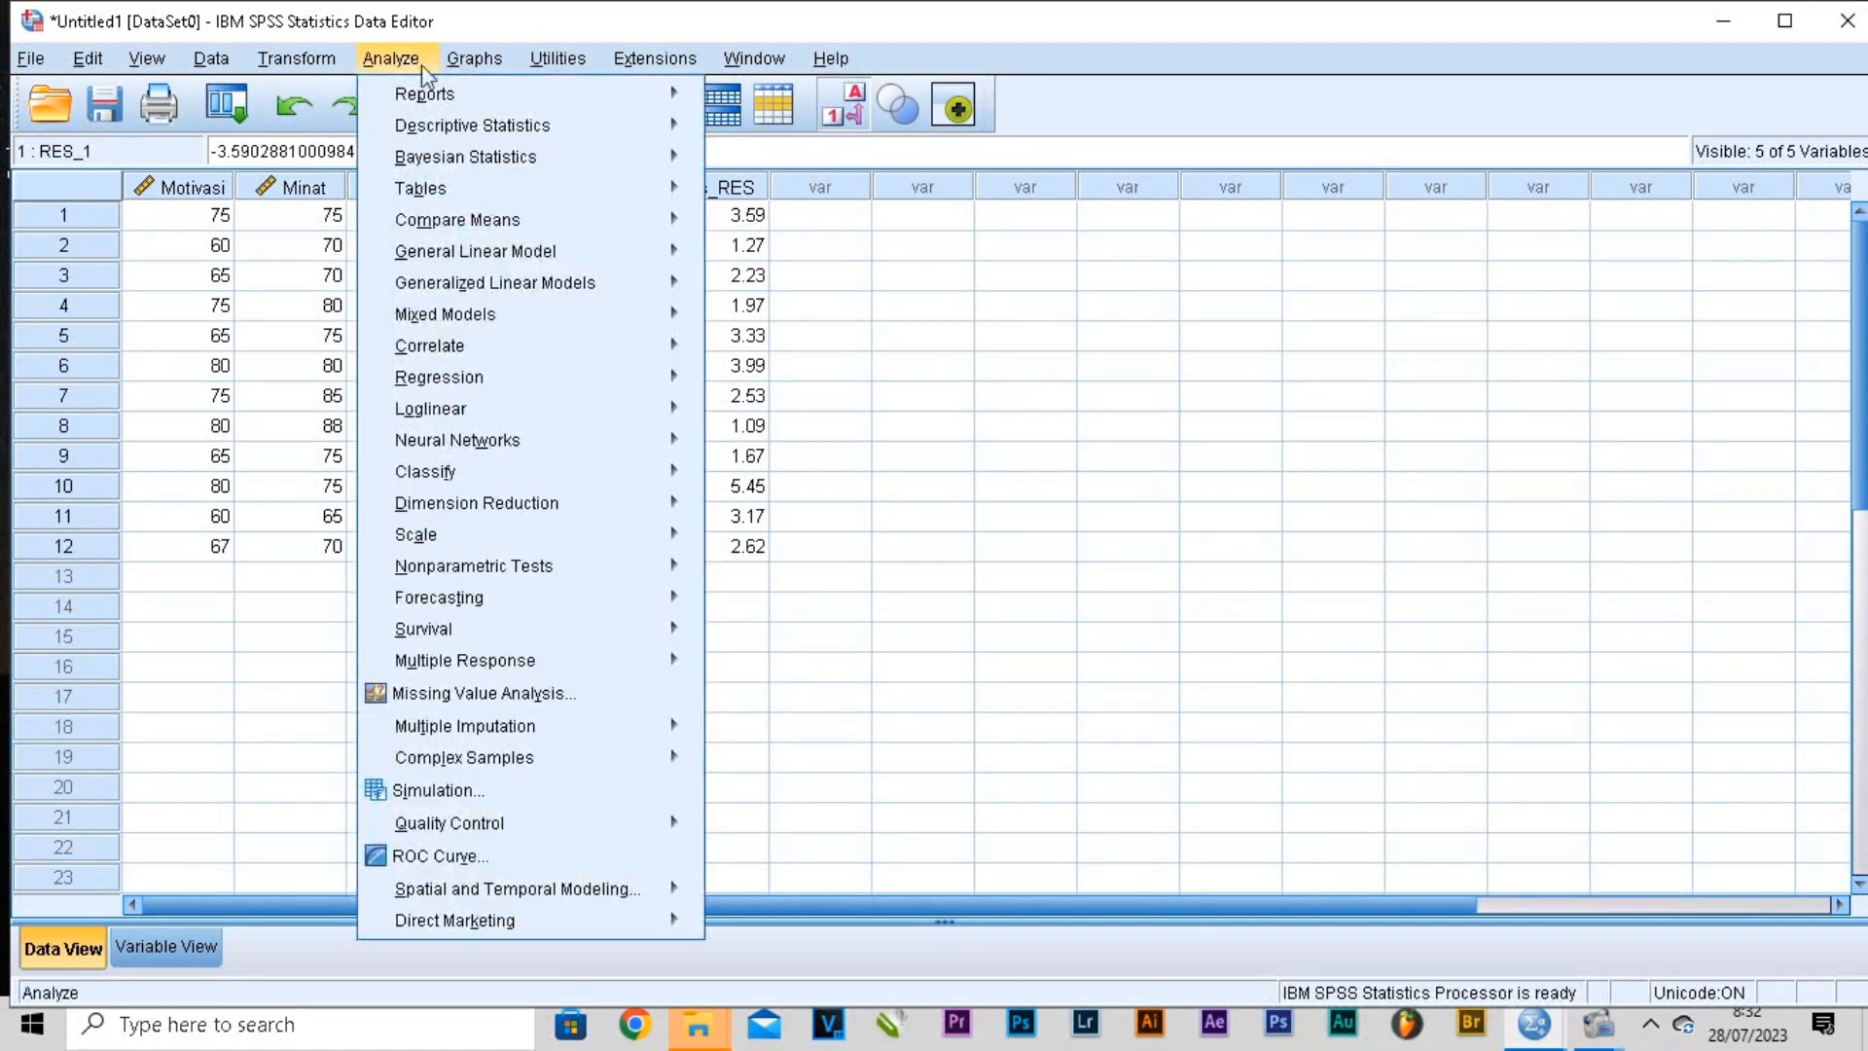
pyautogui.click(488, 382)
pyautogui.click(779, 413)
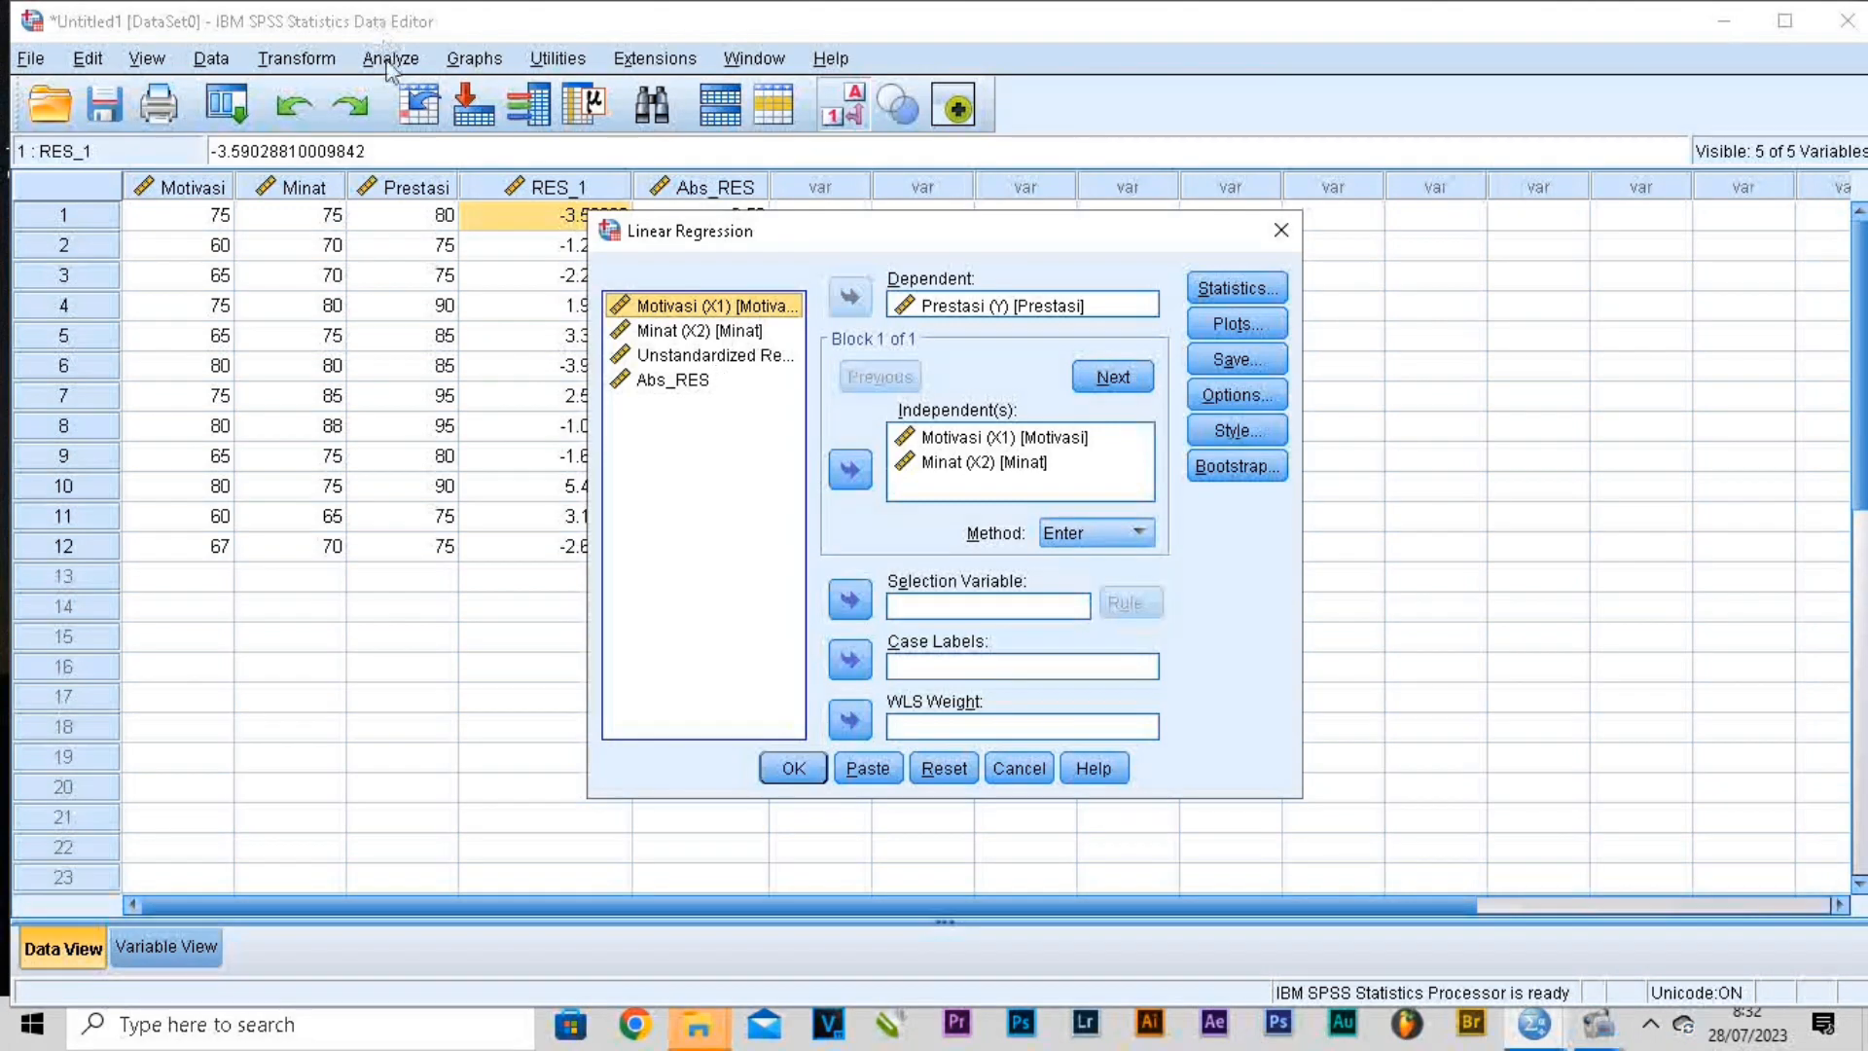
pyautogui.click(681, 382)
pyautogui.click(971, 311)
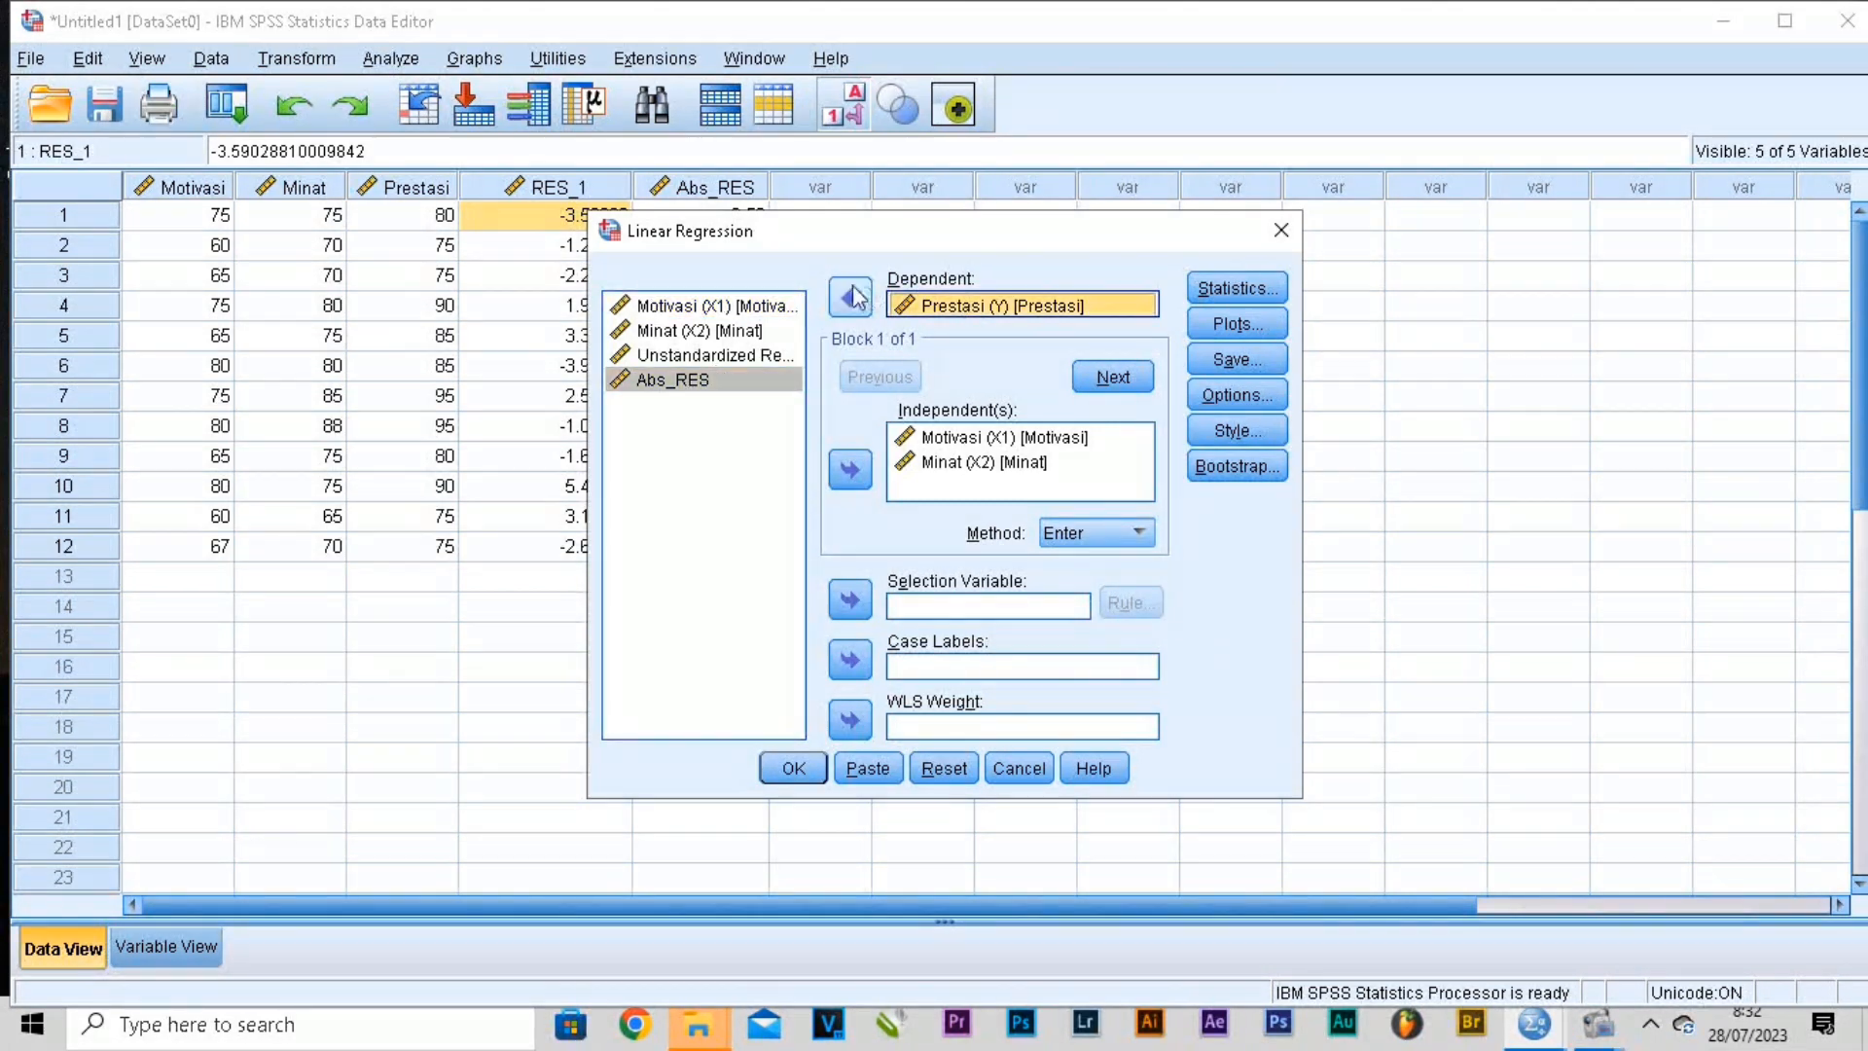
pyautogui.click(851, 296)
pyautogui.click(695, 401)
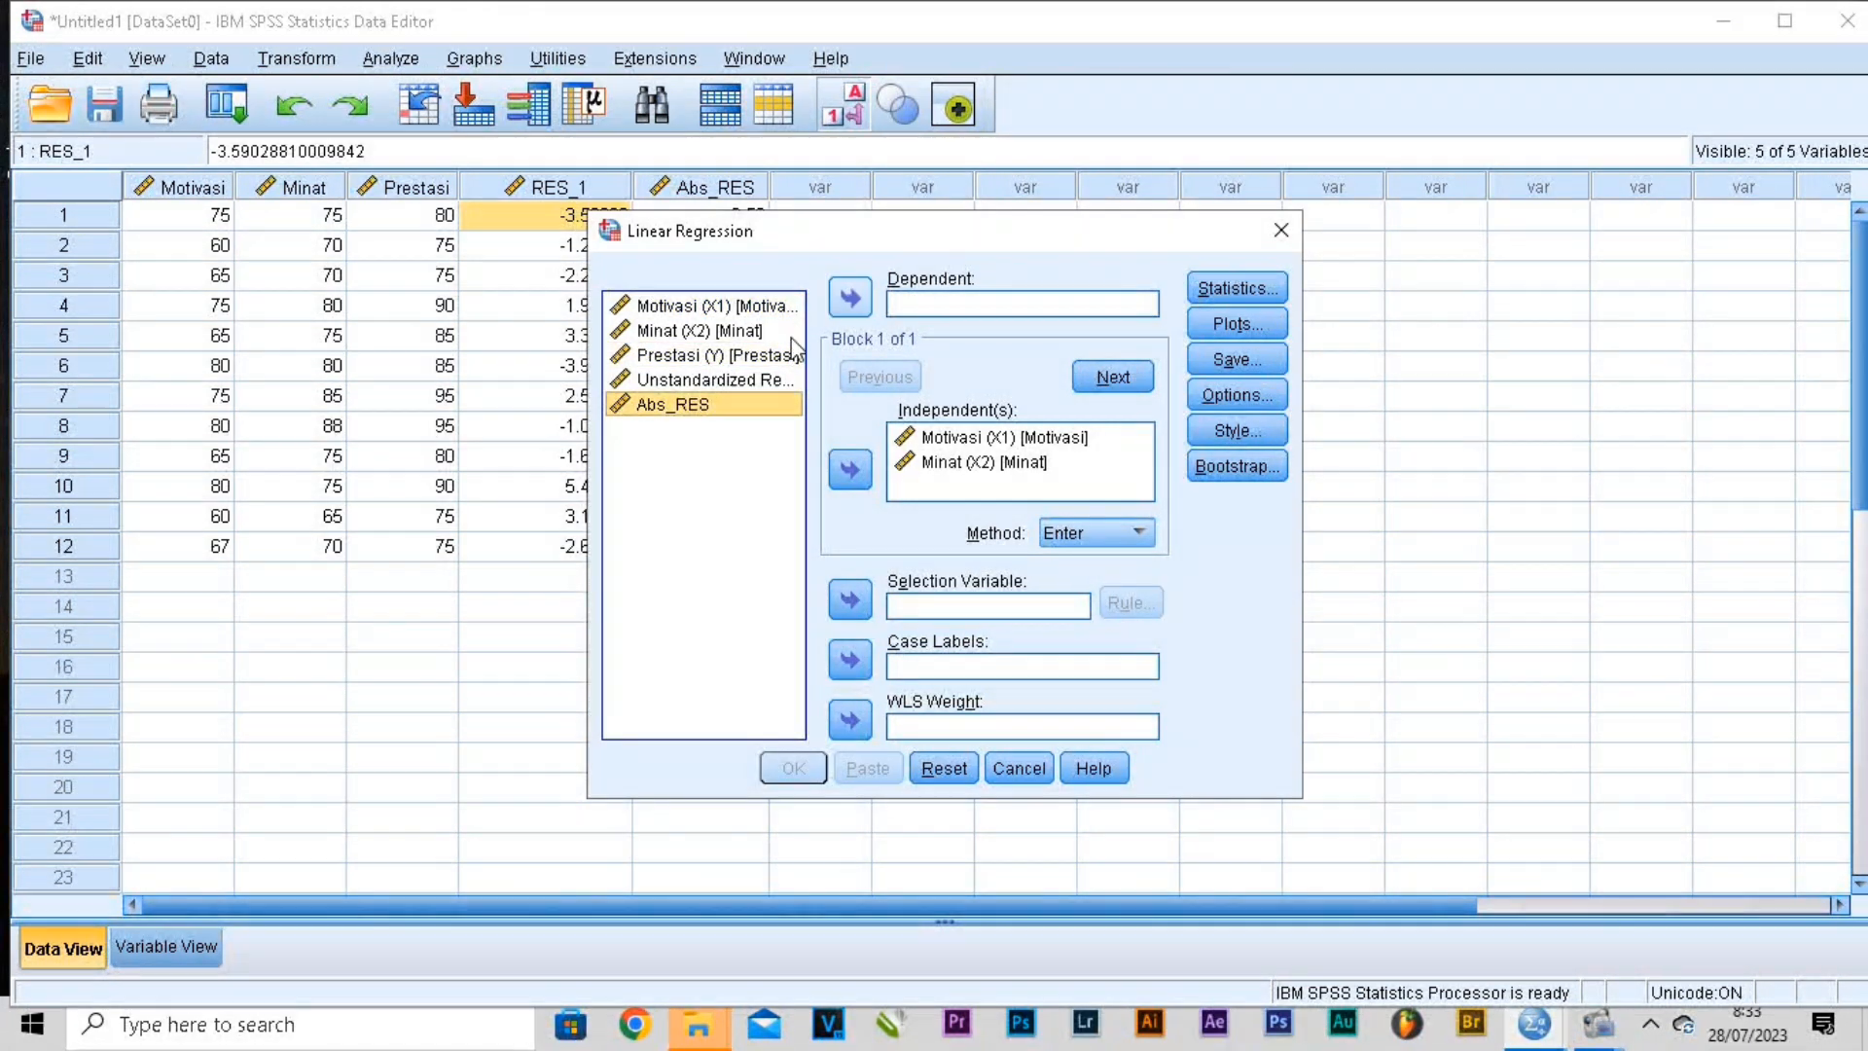
pyautogui.click(851, 294)
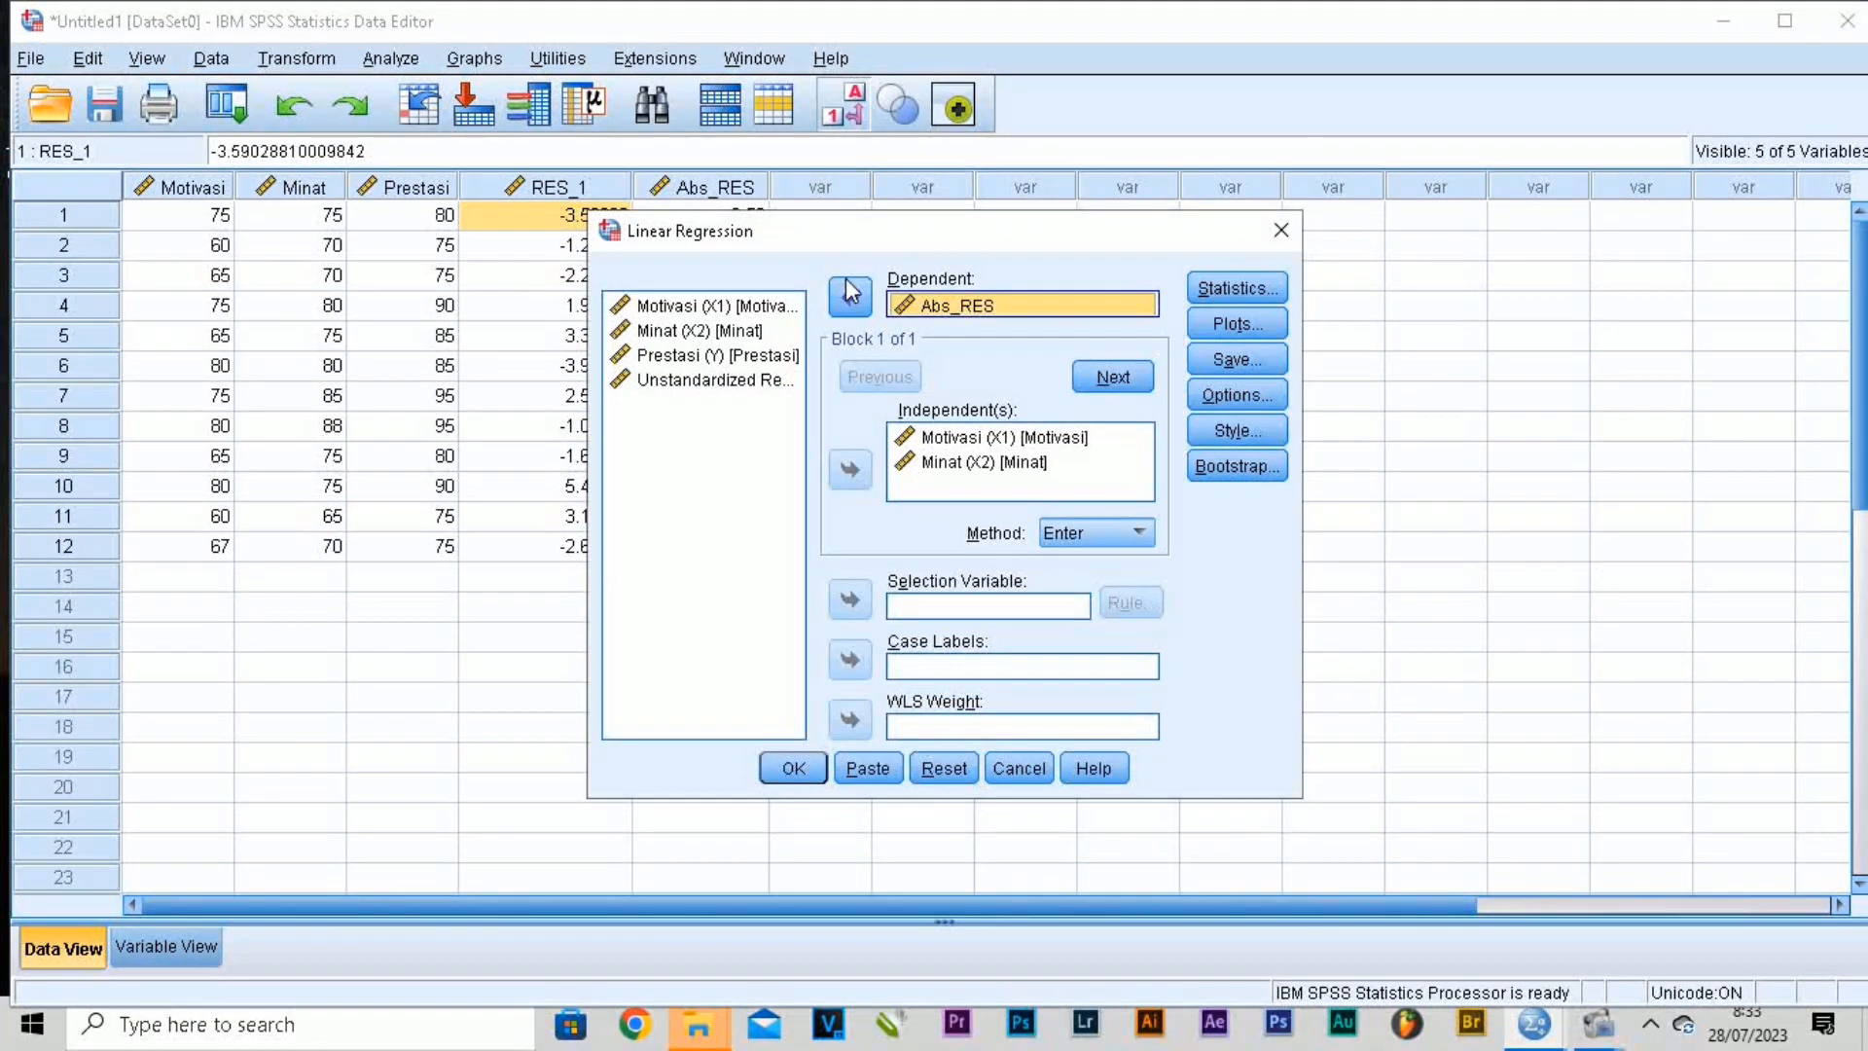
# Turn off saving the unstandardized residuals, run the regression and review its output from the variables entered down to the coefficients.
pyautogui.click(1240, 360)
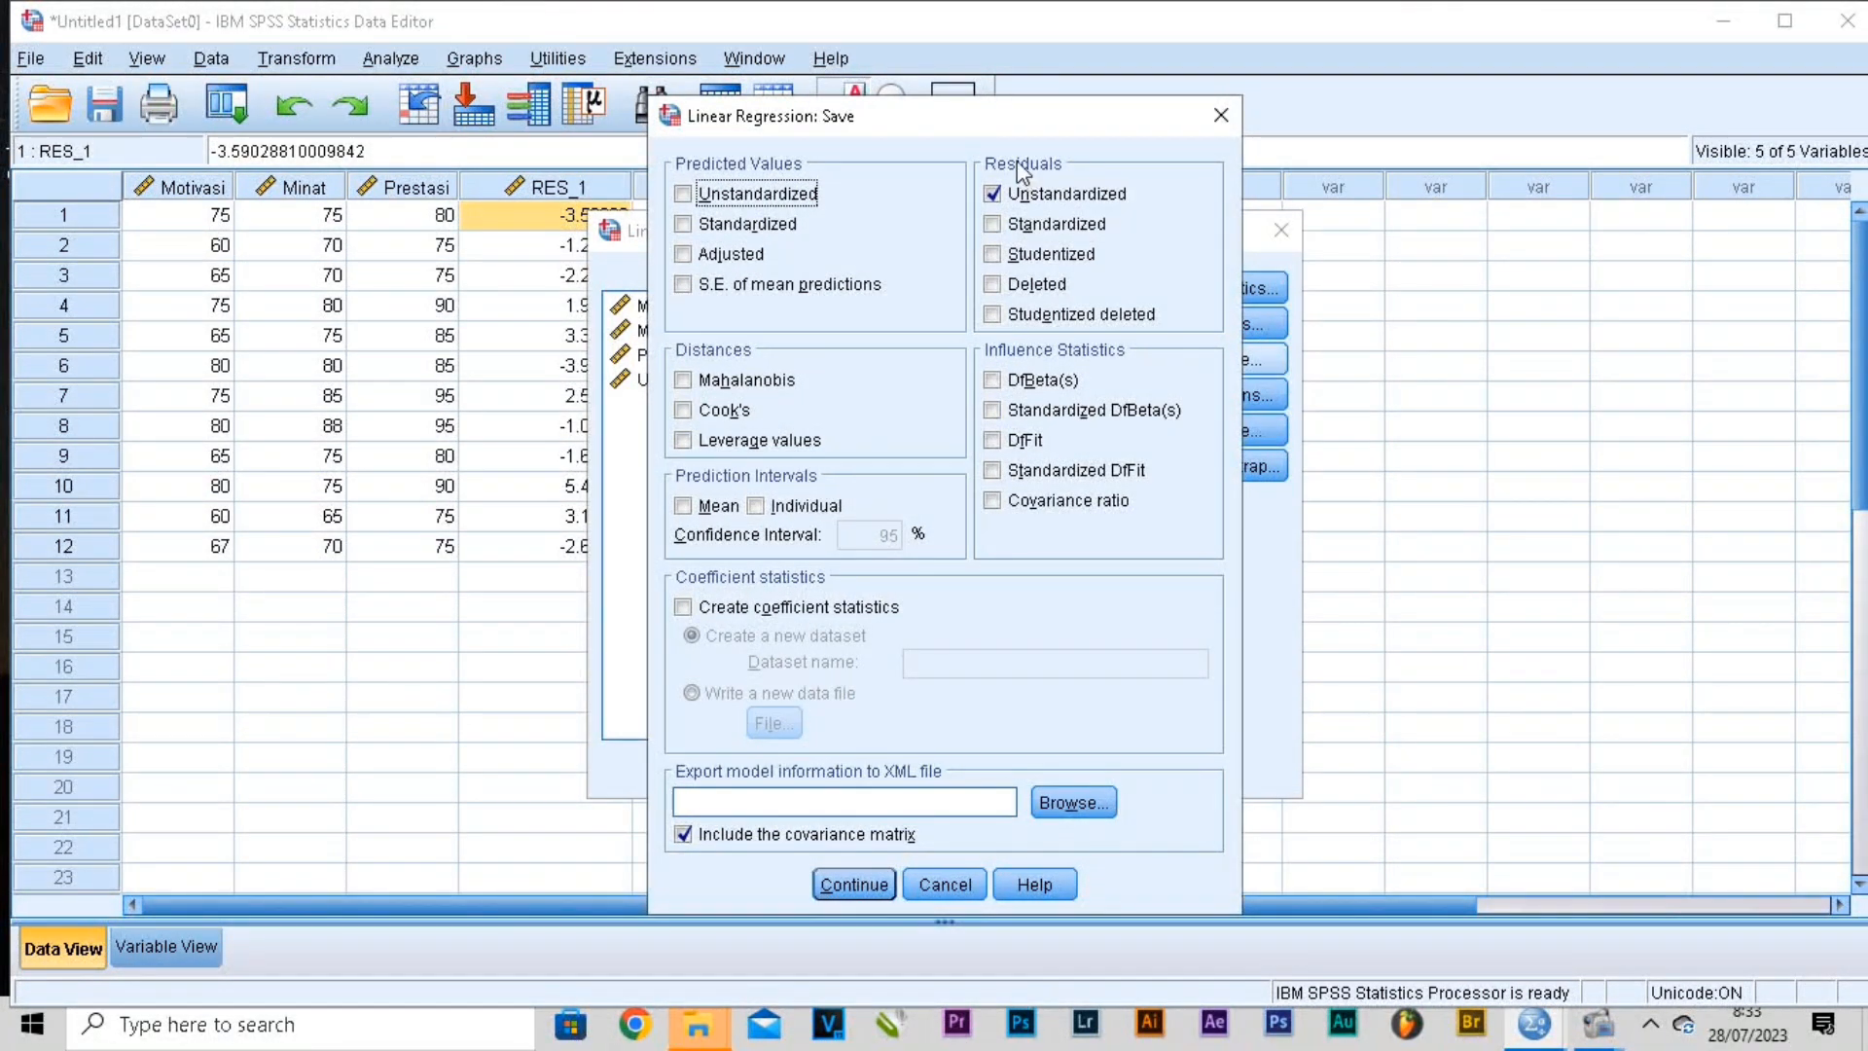
pyautogui.click(1002, 200)
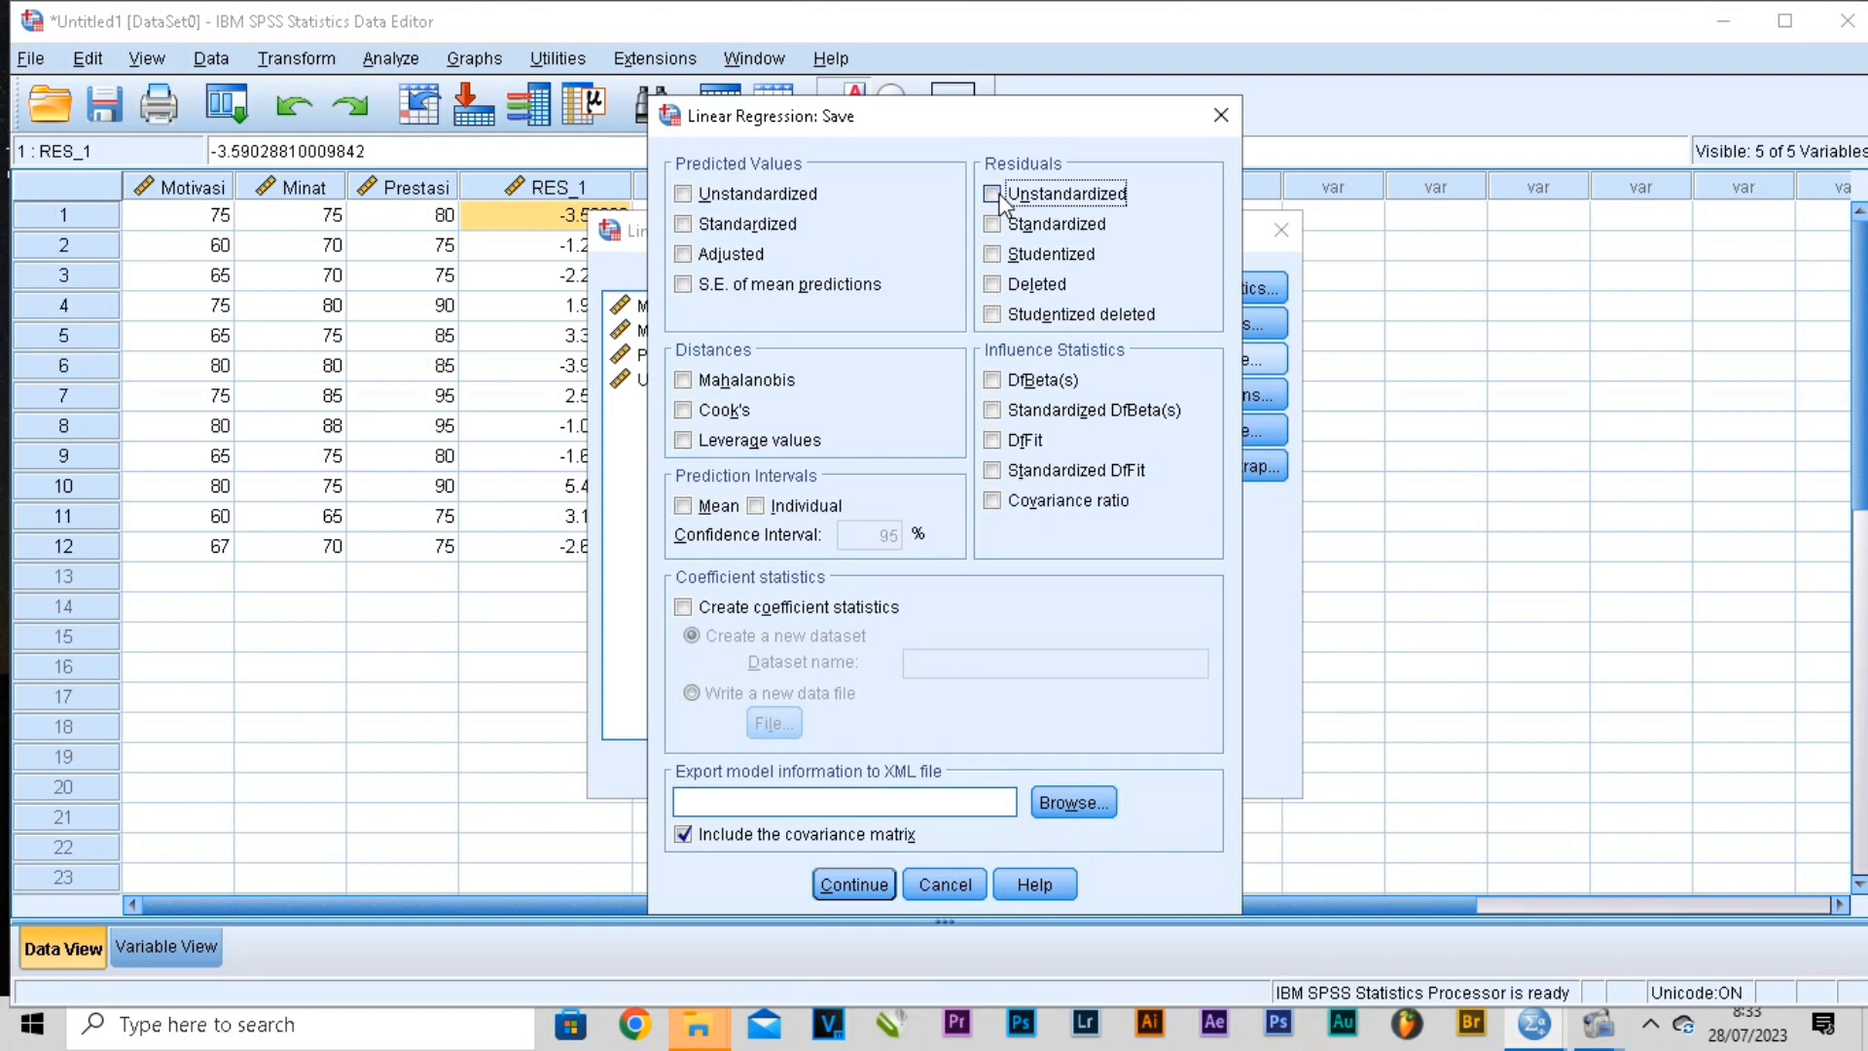
pyautogui.click(852, 884)
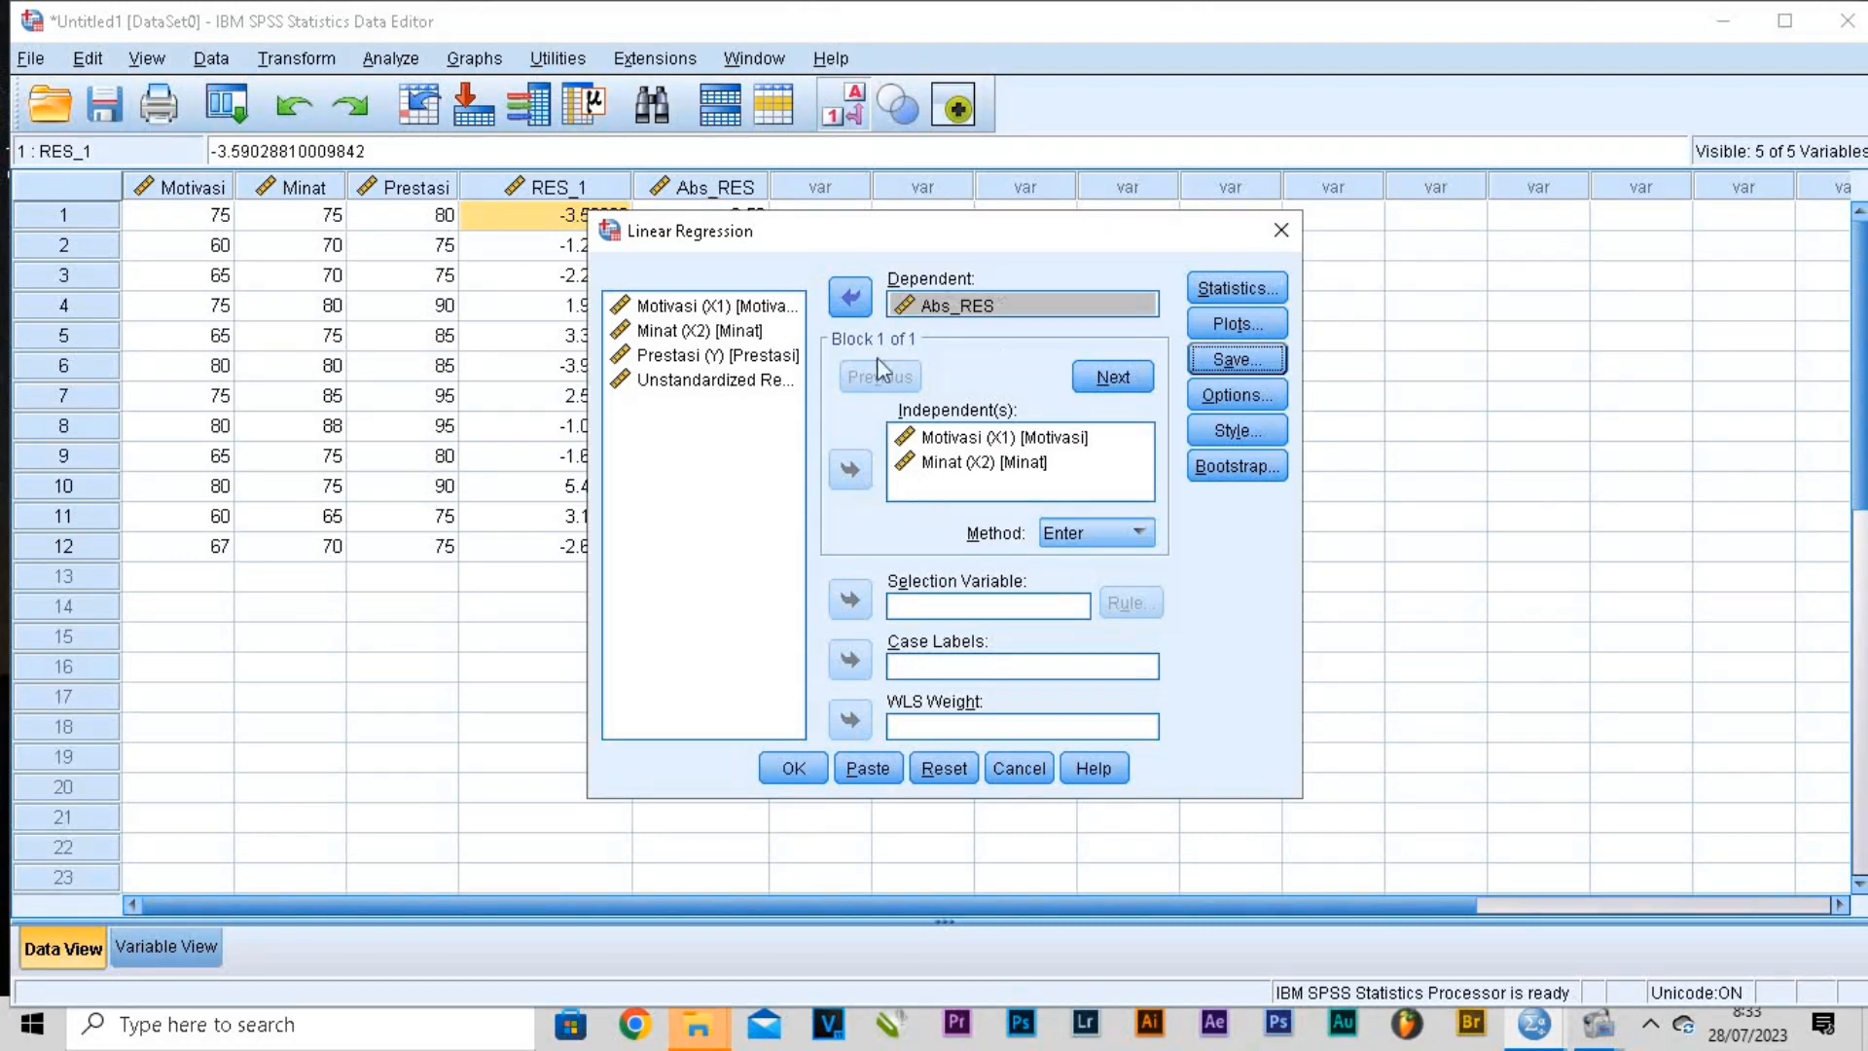
pyautogui.click(784, 774)
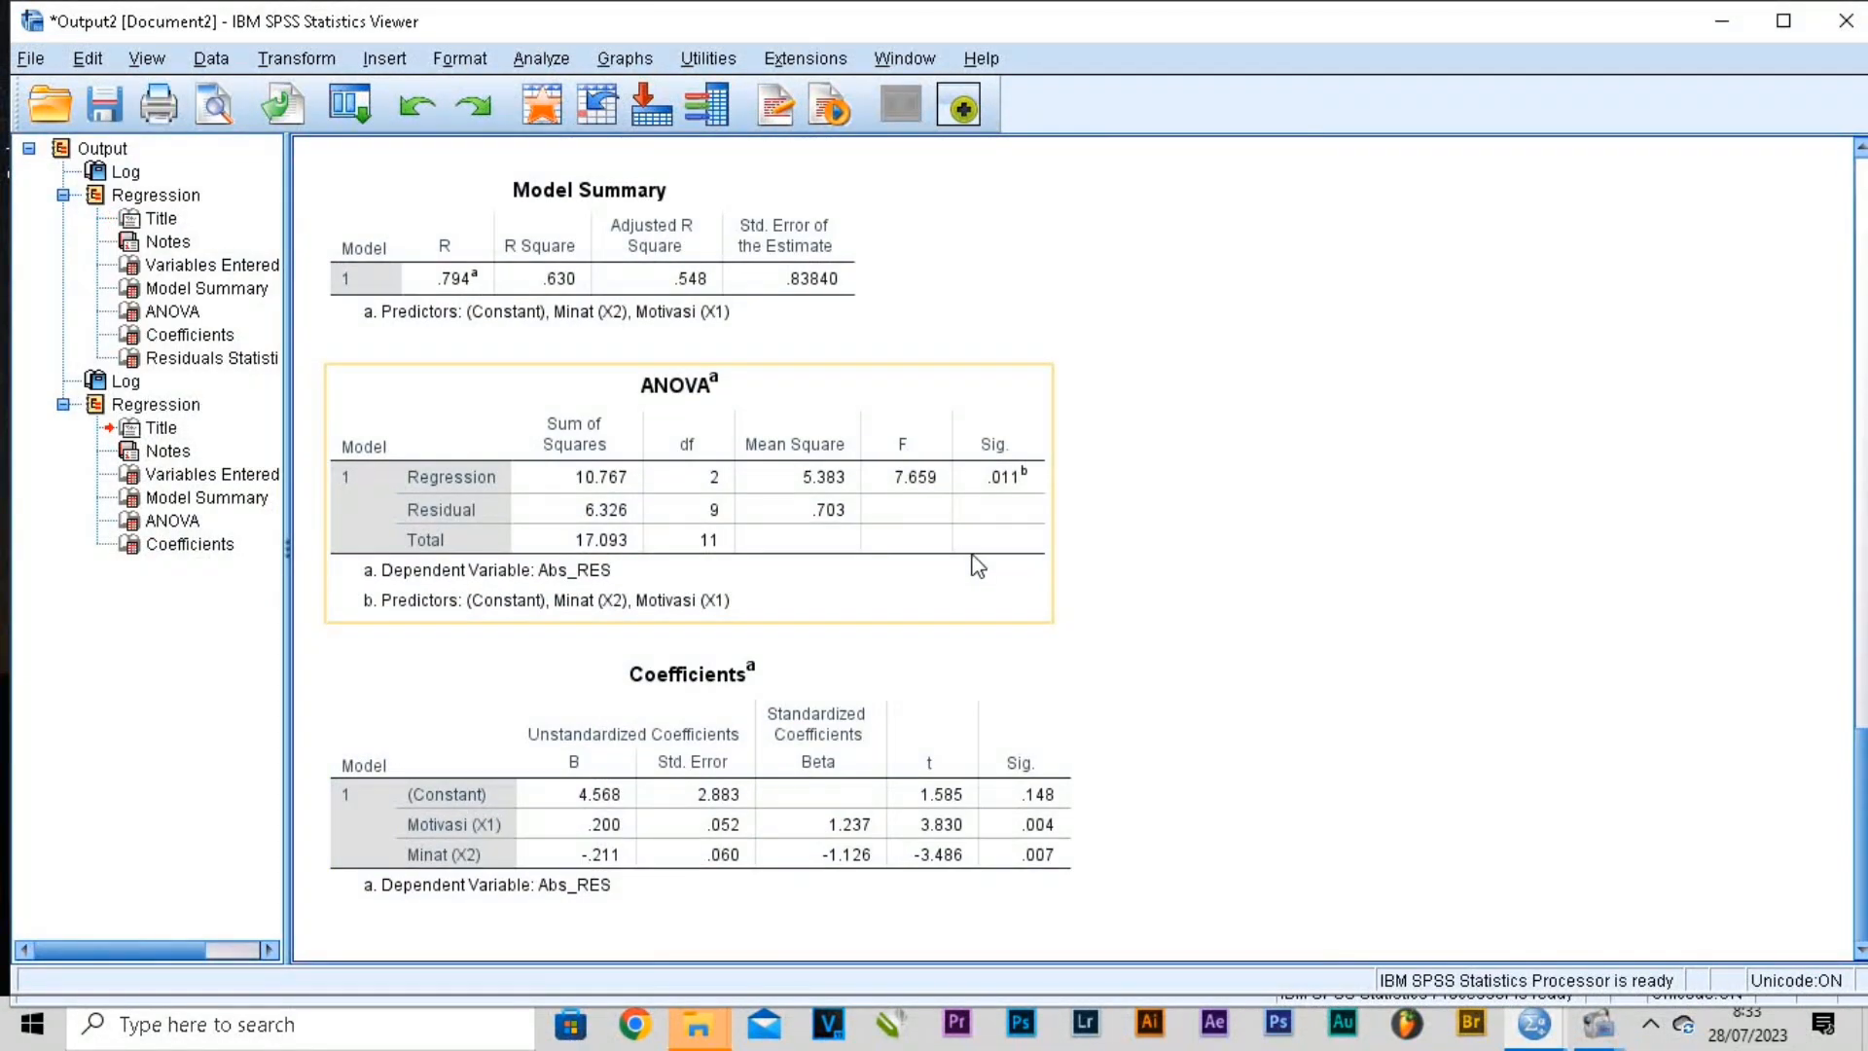
pyautogui.scroll(4, 974, 551)
pyautogui.scroll(-4, 975, 544)
pyautogui.scroll(4, 977, 537)
pyautogui.scroll(-4, 977, 531)
pyautogui.scroll(5, 981, 514)
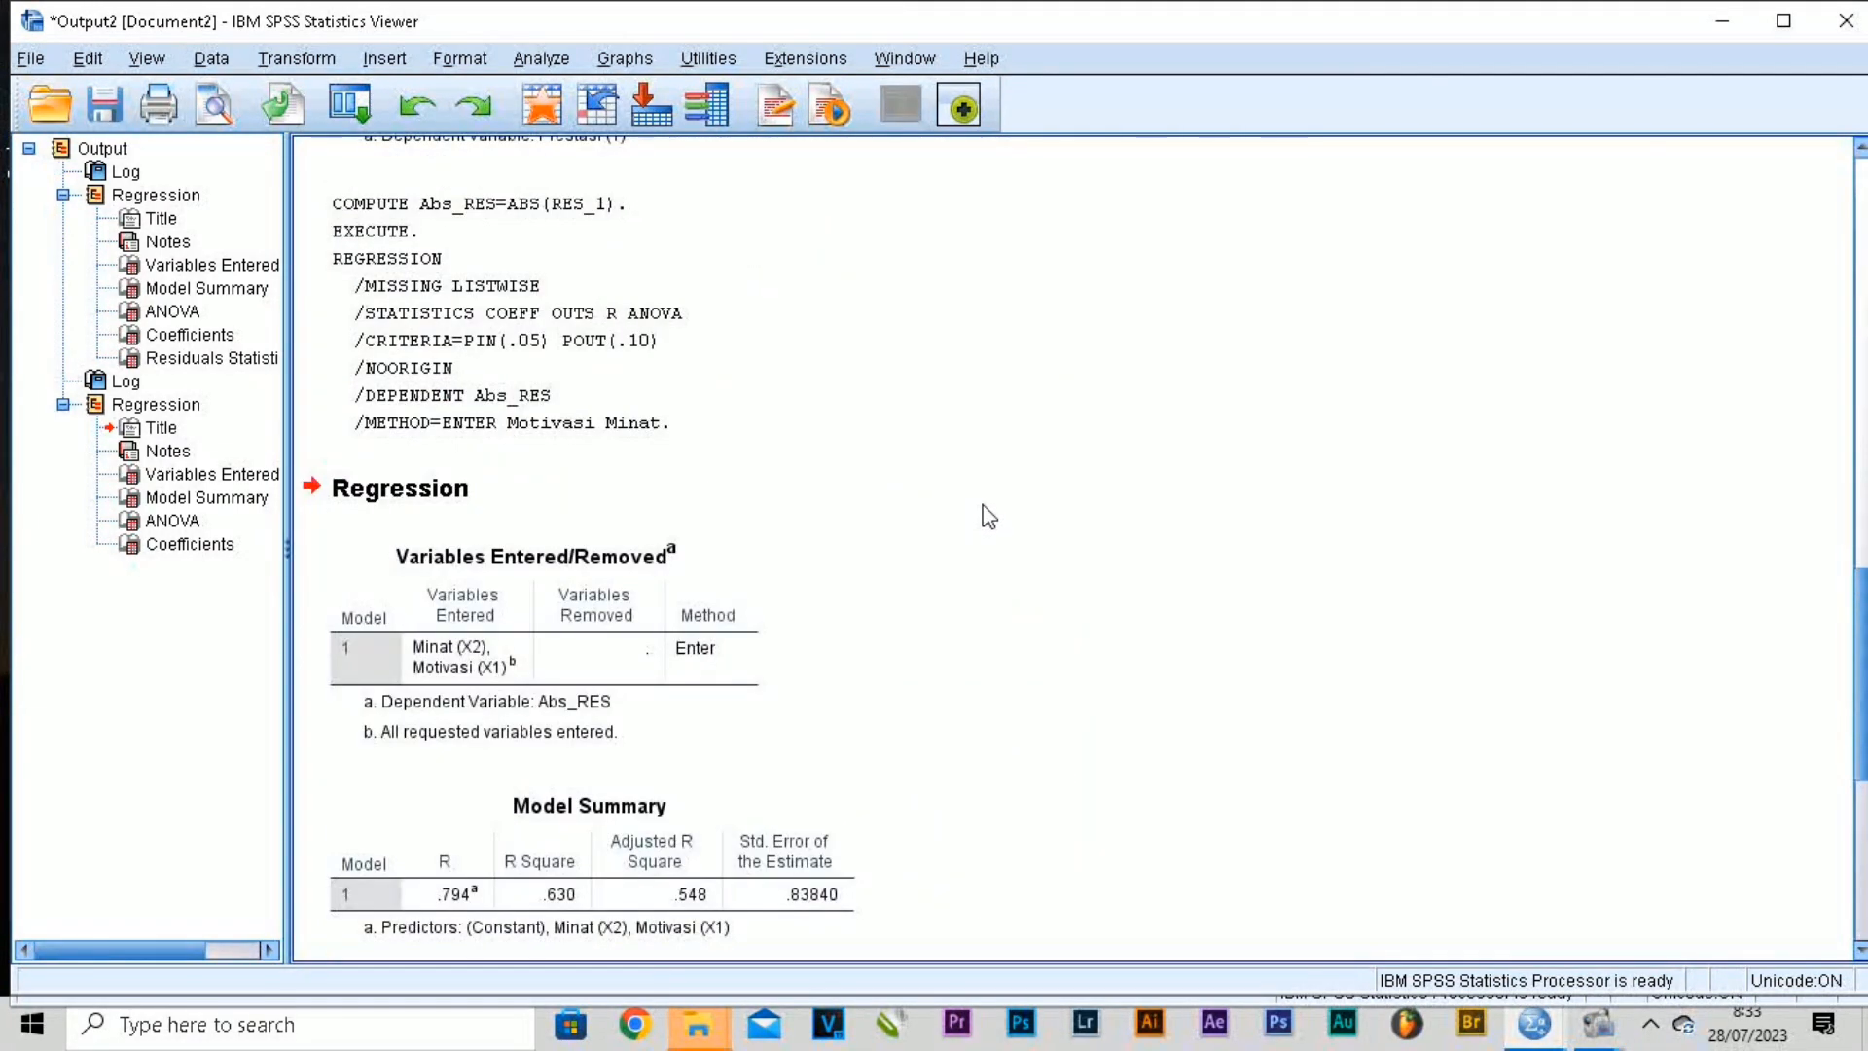
pyautogui.scroll(-5, 1042, 489)
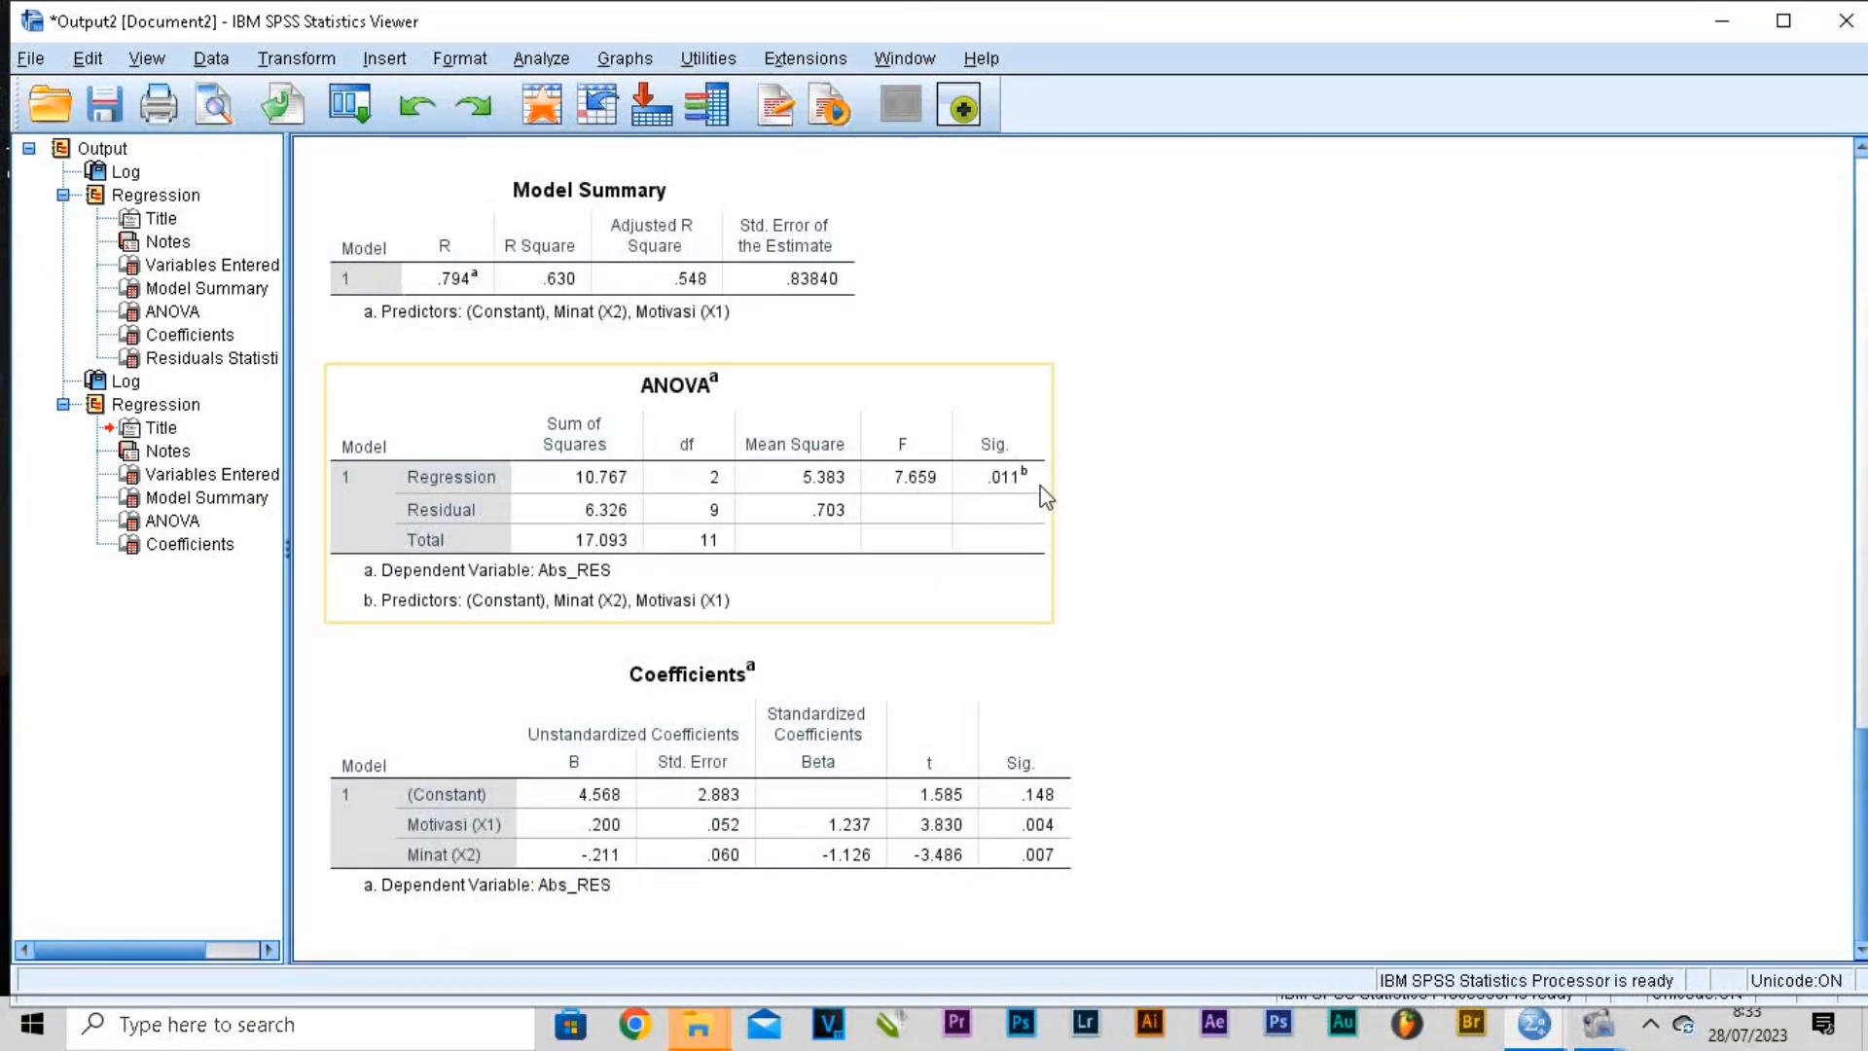